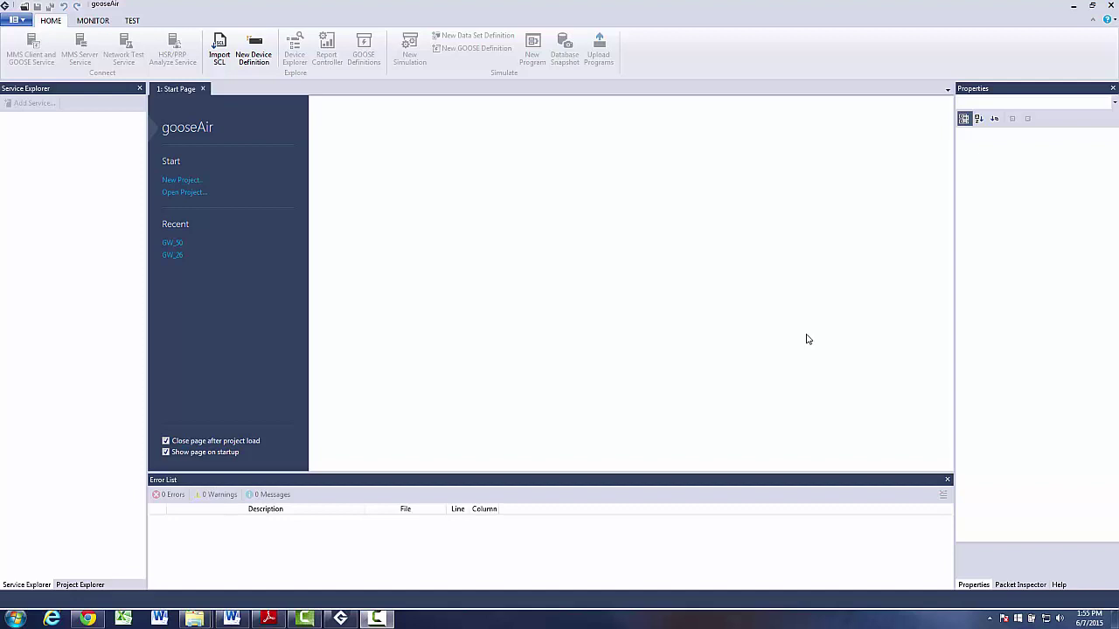
Switch to Chrome and check the device's web address and module status on its status page
click(94, 622)
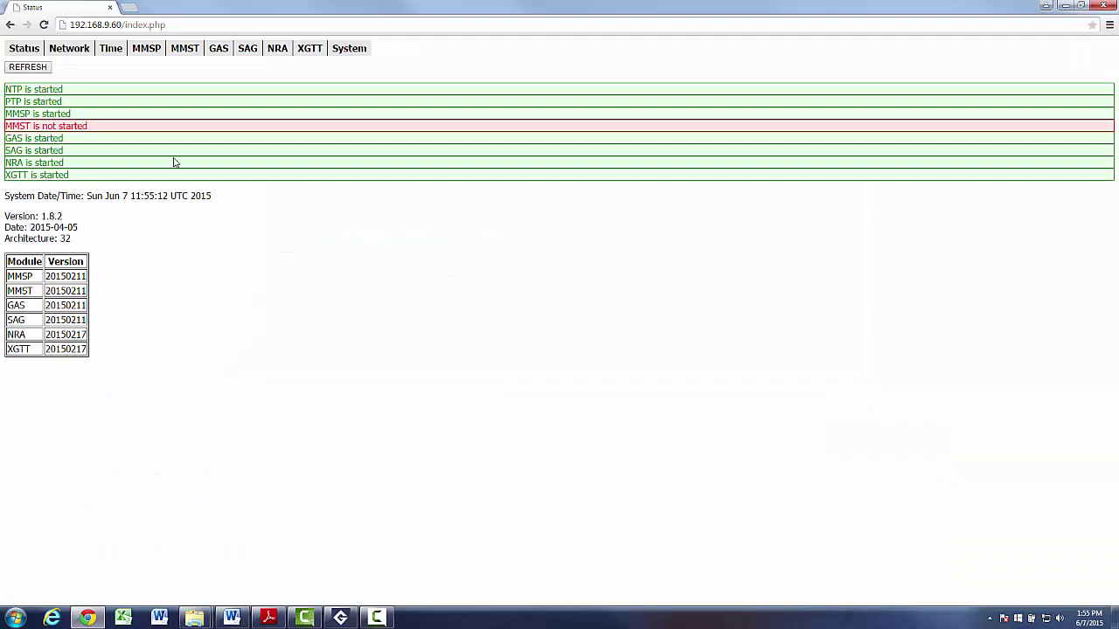
drag(69, 24, 120, 24)
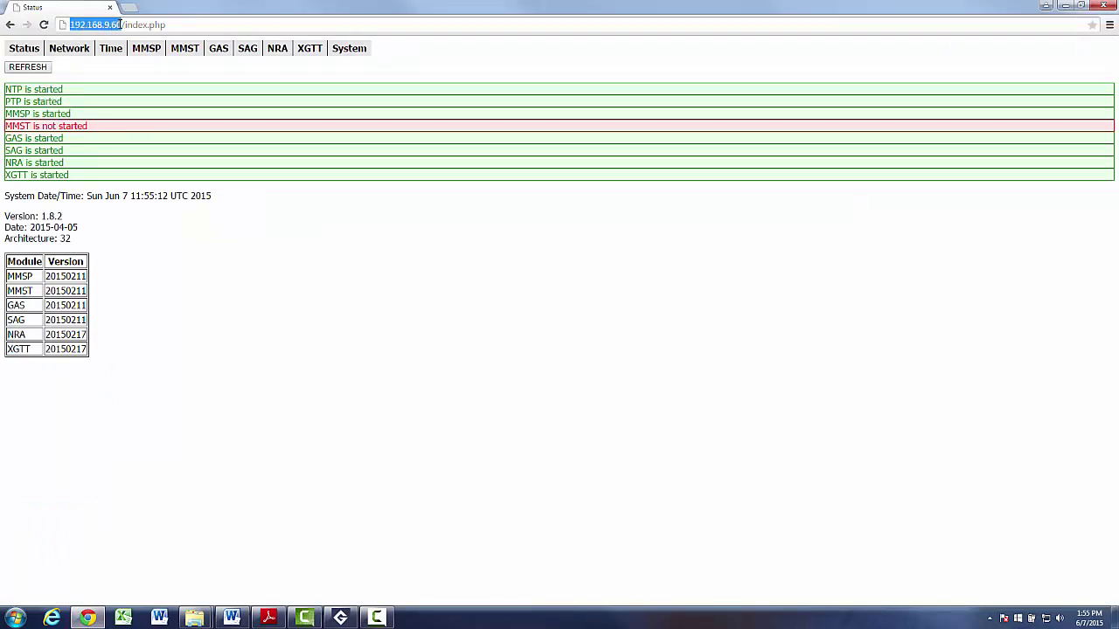
click(194, 225)
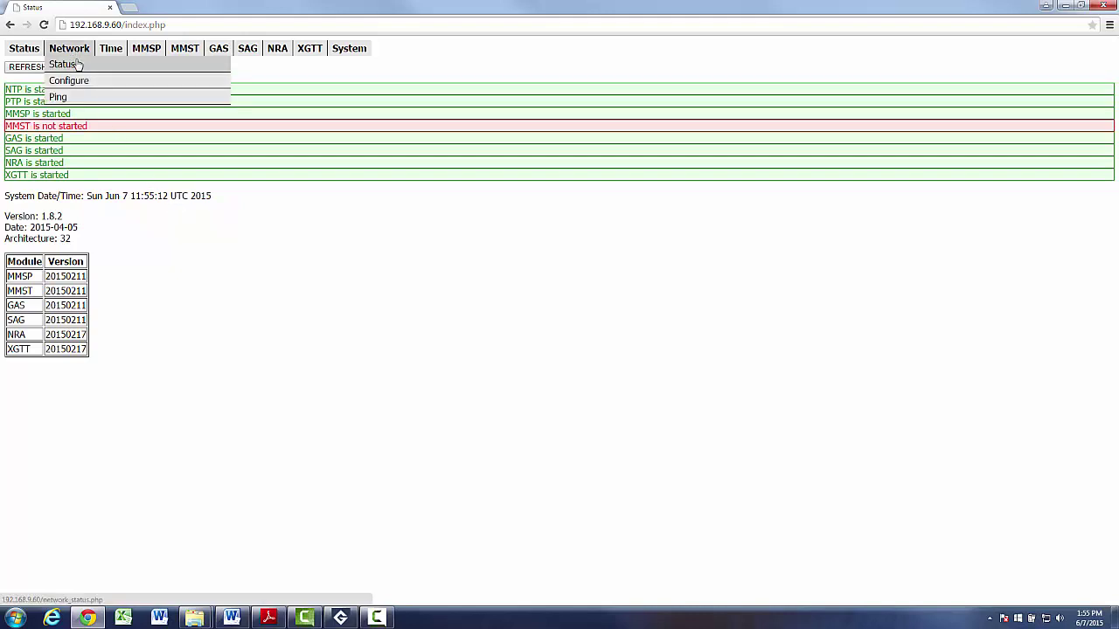
Examine the network status of interfaces enp6s0 and enp7s0, including their link states and IP address lists, and return to the main status page
click(65, 65)
scroll(491, 368, down, 1)
scroll(492, 368, down, 3)
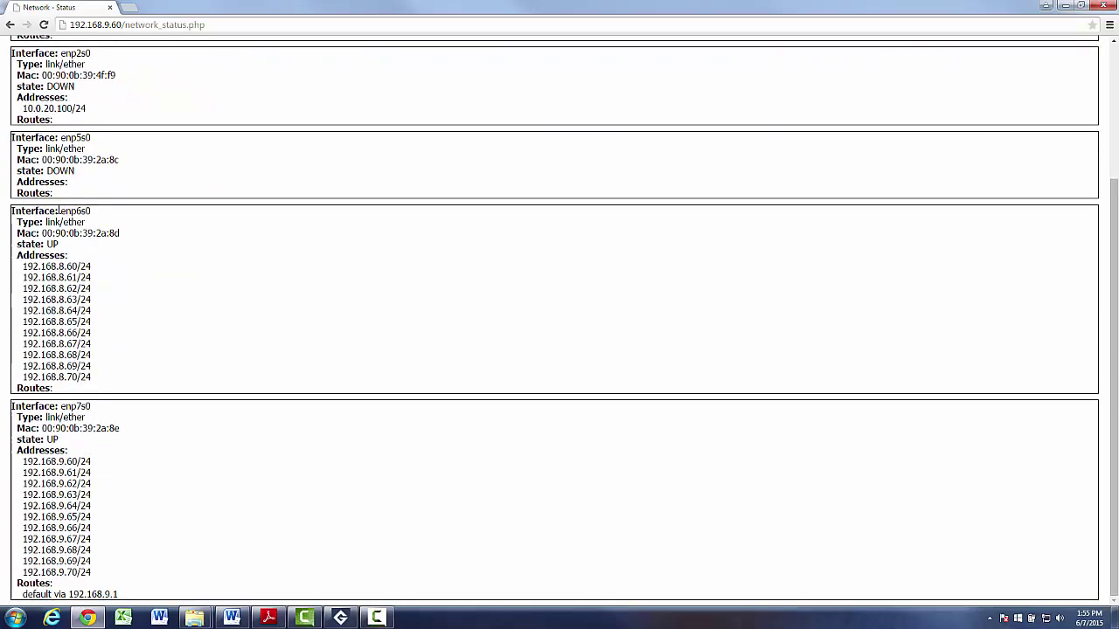
drag(59, 210, 91, 211)
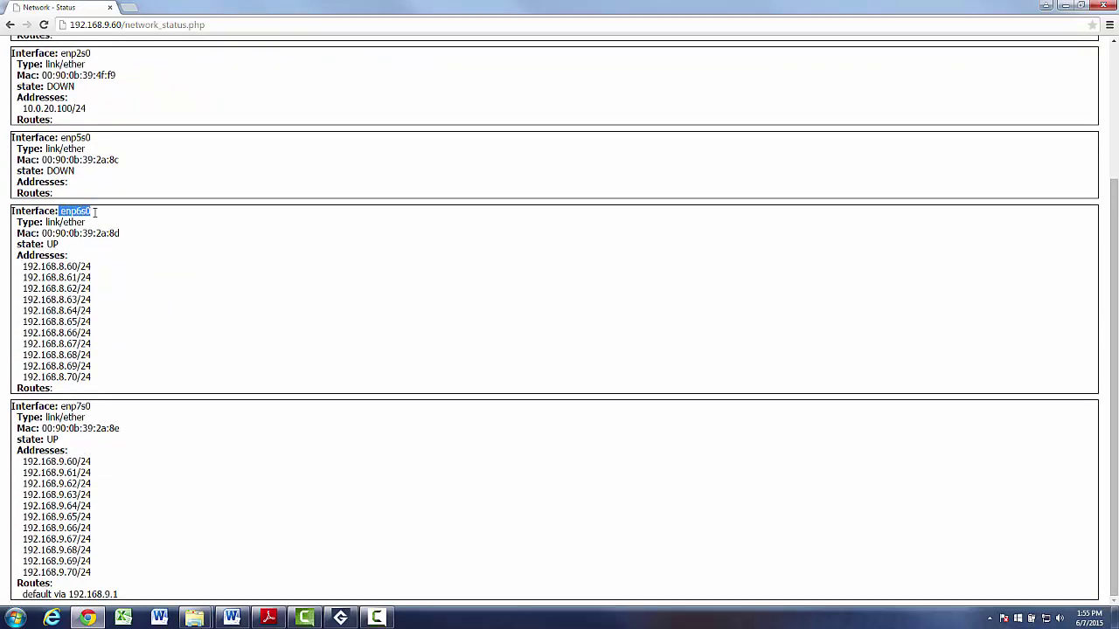
click(64, 406)
drag(62, 406, 94, 407)
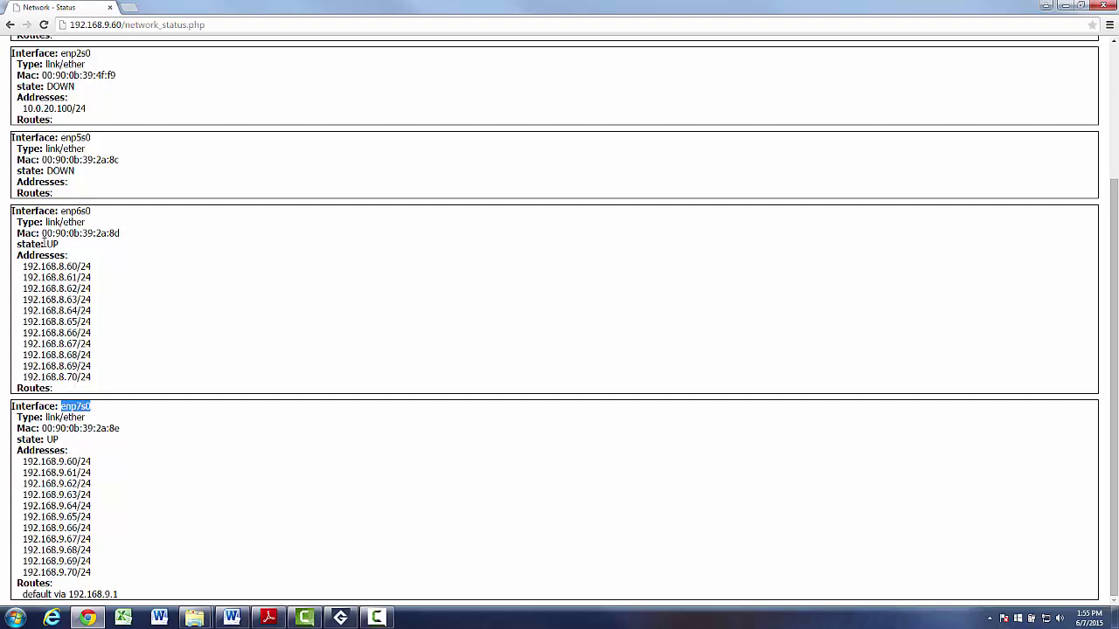
drag(44, 244, 58, 244)
drag(45, 440, 58, 440)
click(167, 447)
drag(21, 266, 91, 377)
drag(21, 462, 120, 560)
click(204, 339)
scroll(219, 341, up, 3)
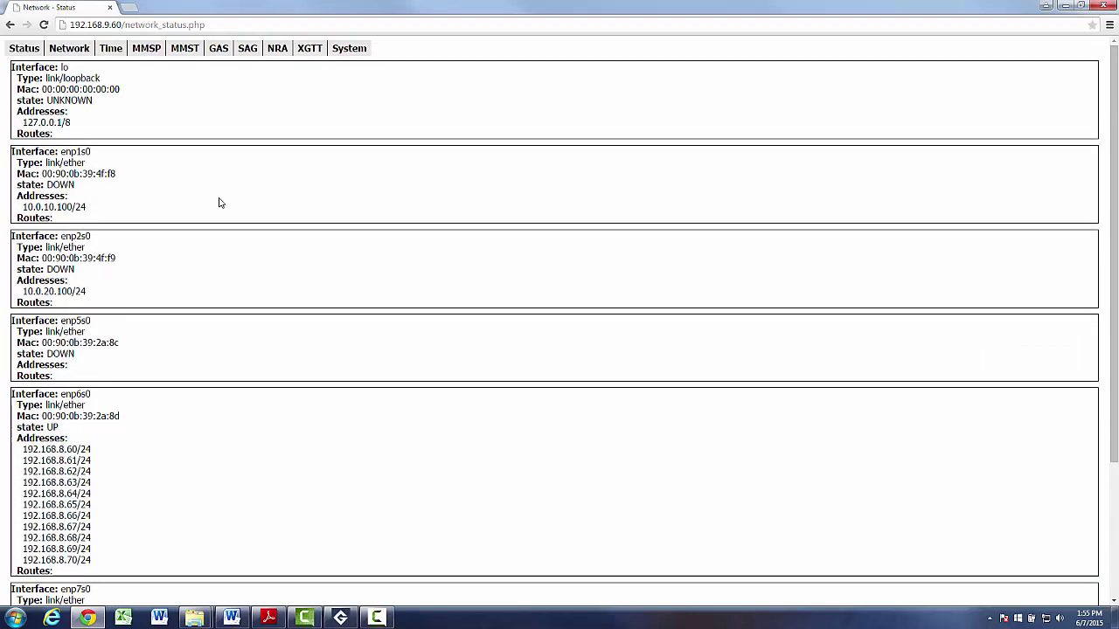
click(24, 48)
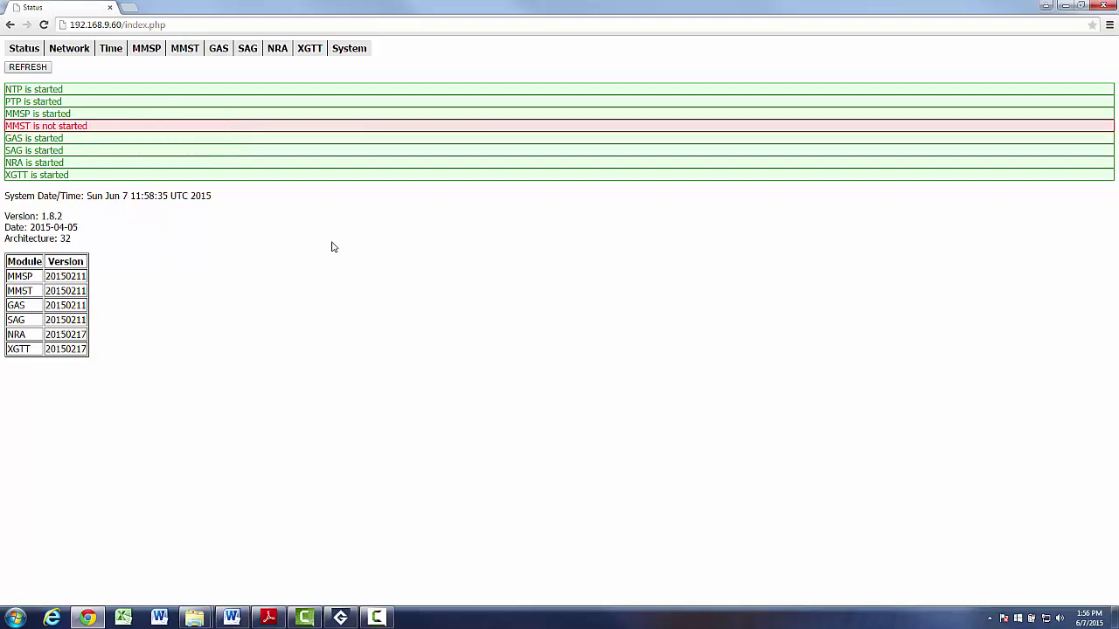
Switch to gooseAir, create a new project and import the SCL file GE_IED.ICD from the KINGSTON (F:) drive, widening the Service Explorer
click(349, 616)
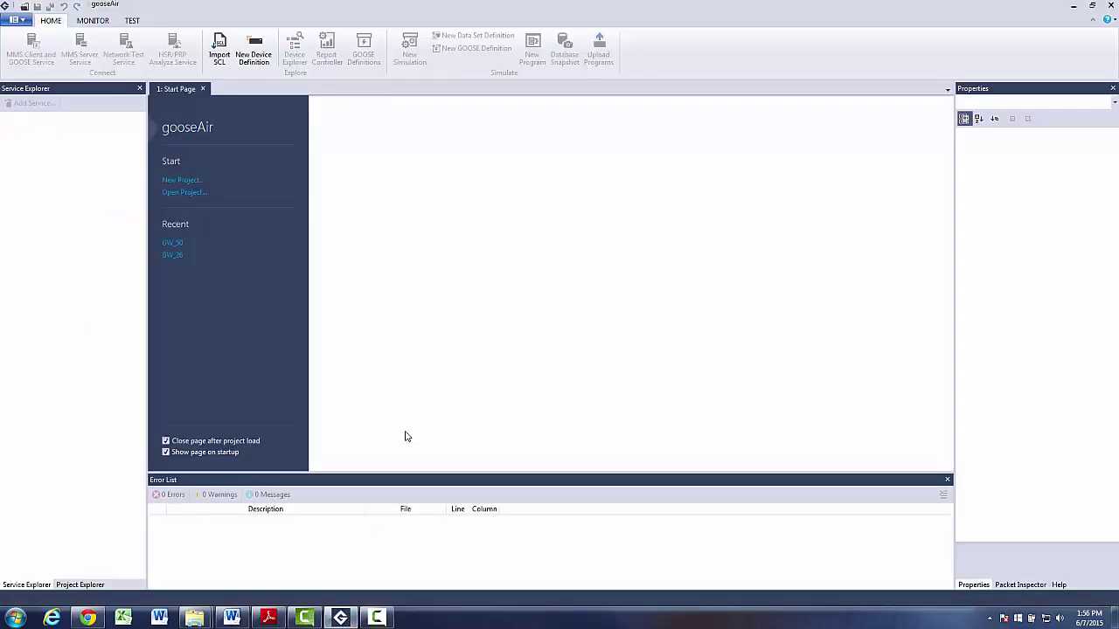
click(181, 180)
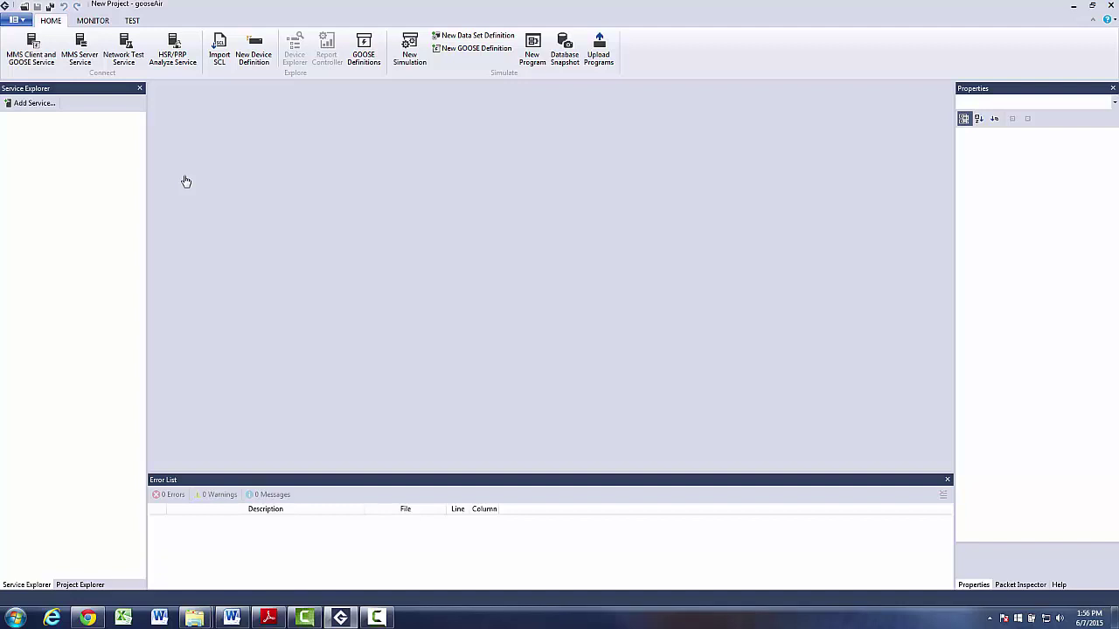
click(220, 55)
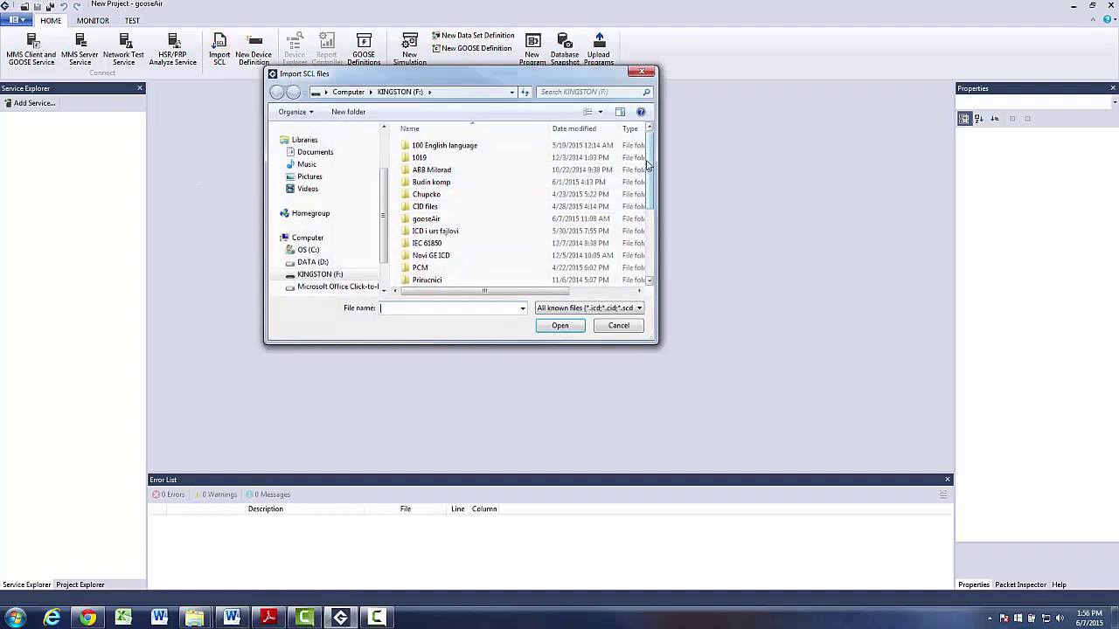
drag(651, 166, 650, 240)
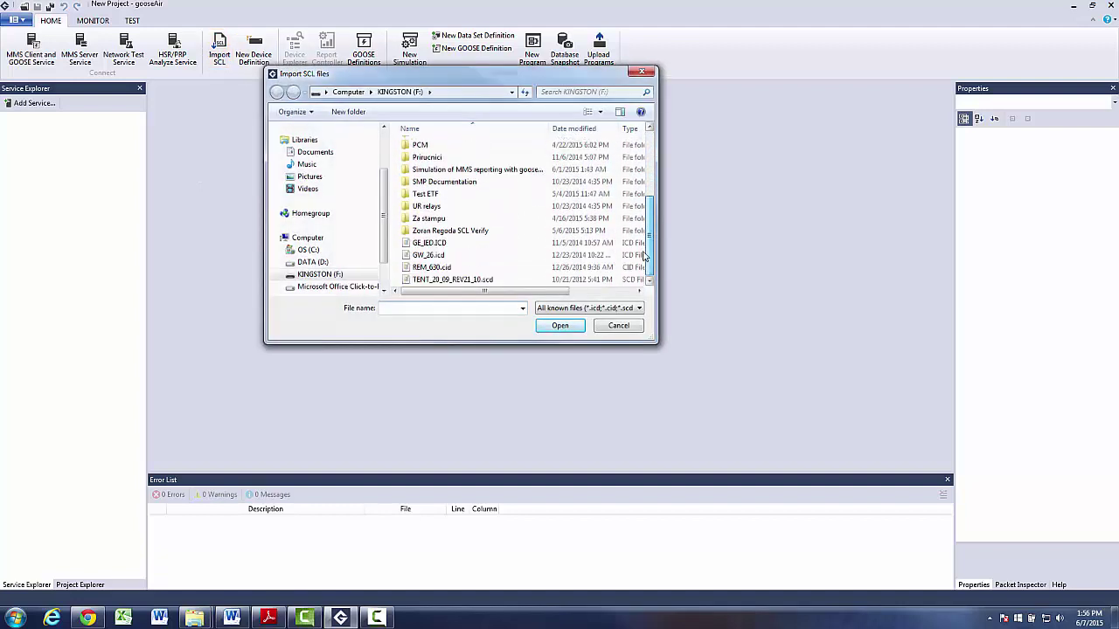
click(422, 243)
click(560, 325)
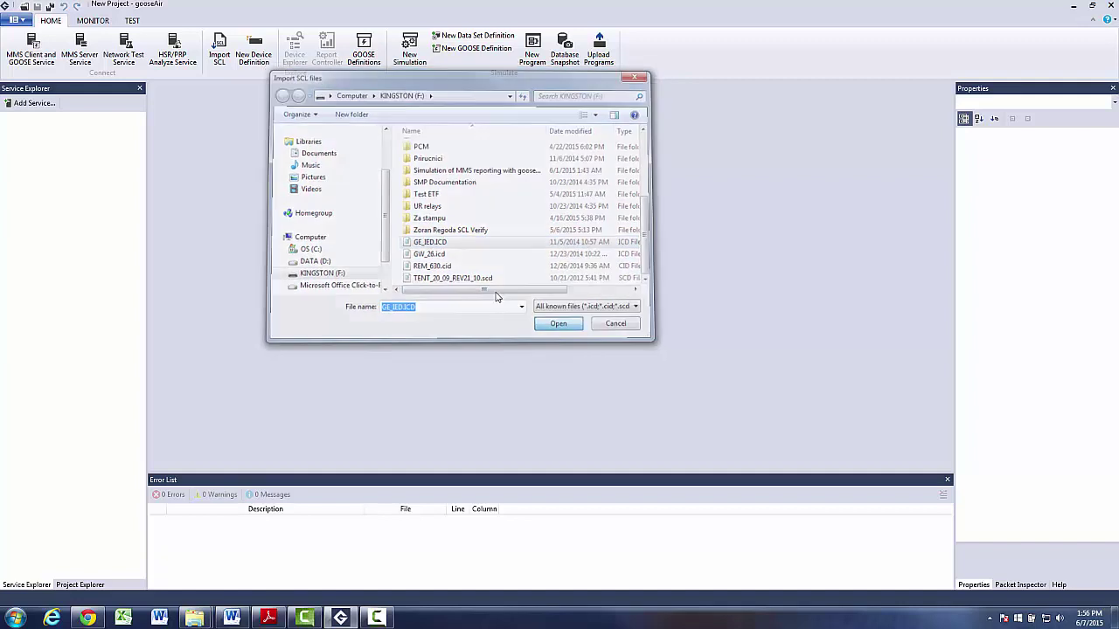
drag(146, 230, 227, 232)
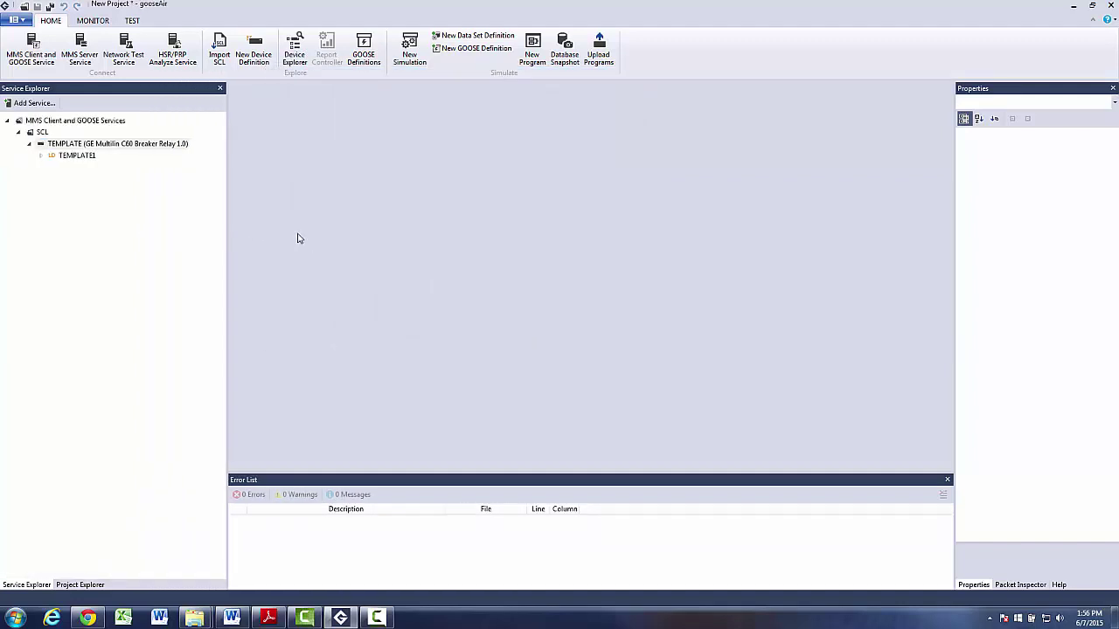
Show the GOOSE definitions of the imported device and widen the Logical Device and Data Set columns
click(365, 56)
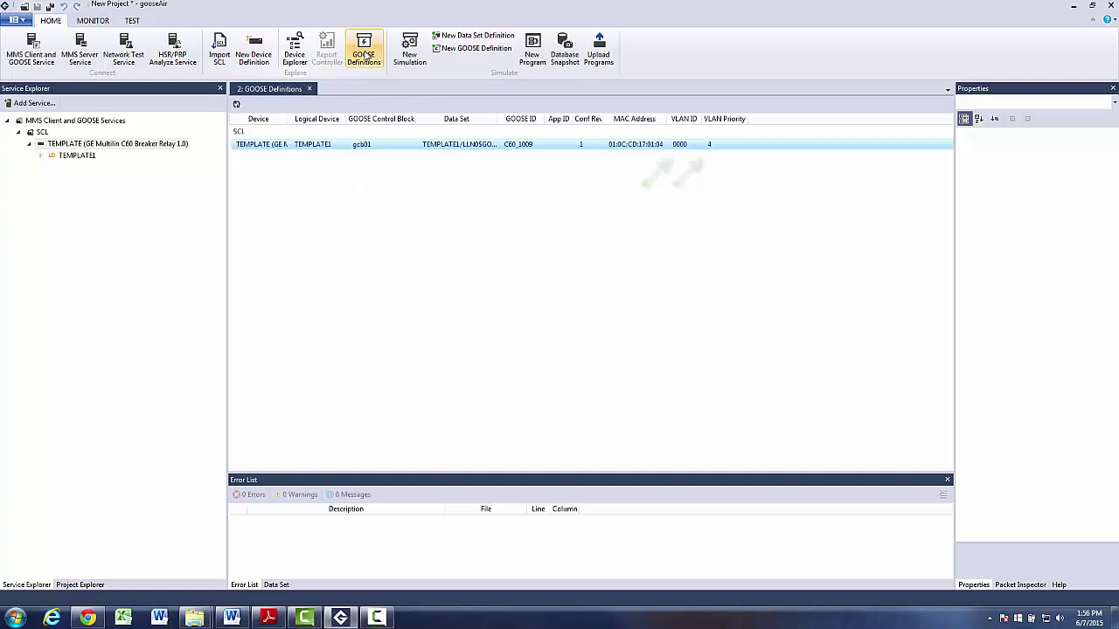
drag(345, 123, 372, 123)
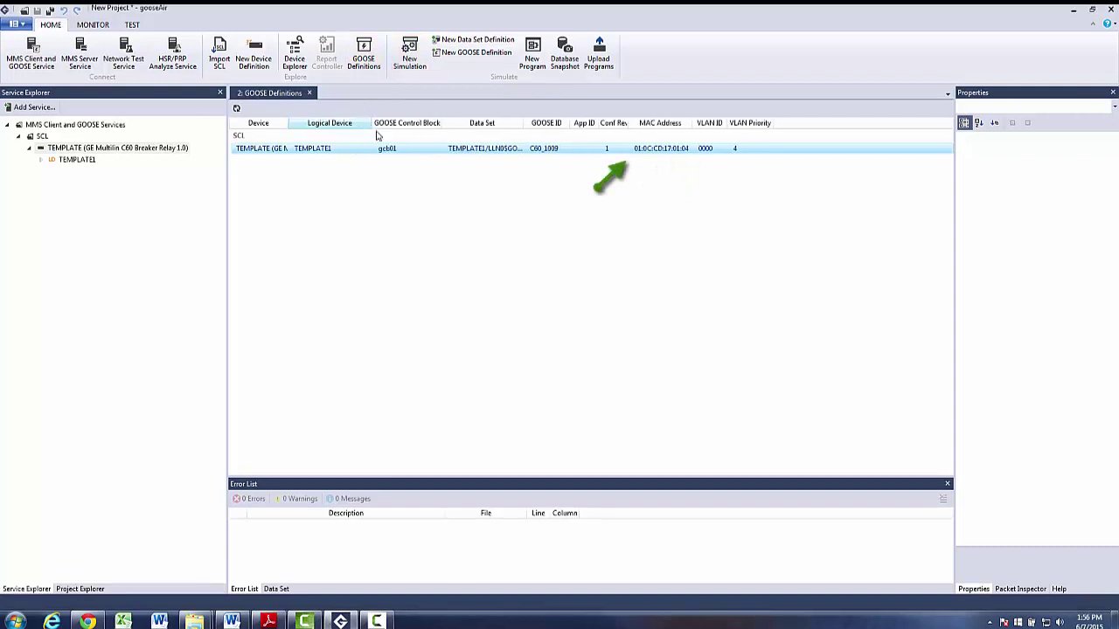
drag(525, 123, 570, 123)
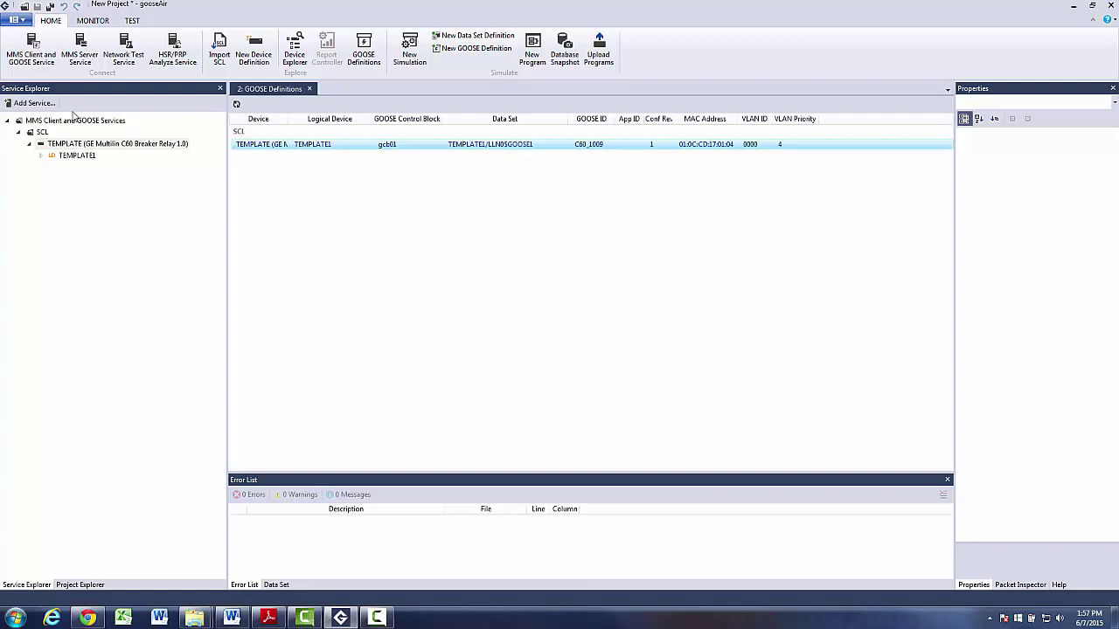
Add an MMS Client and GOOSE Service with IP address 192.168.9.60 and connect to it
click(33, 103)
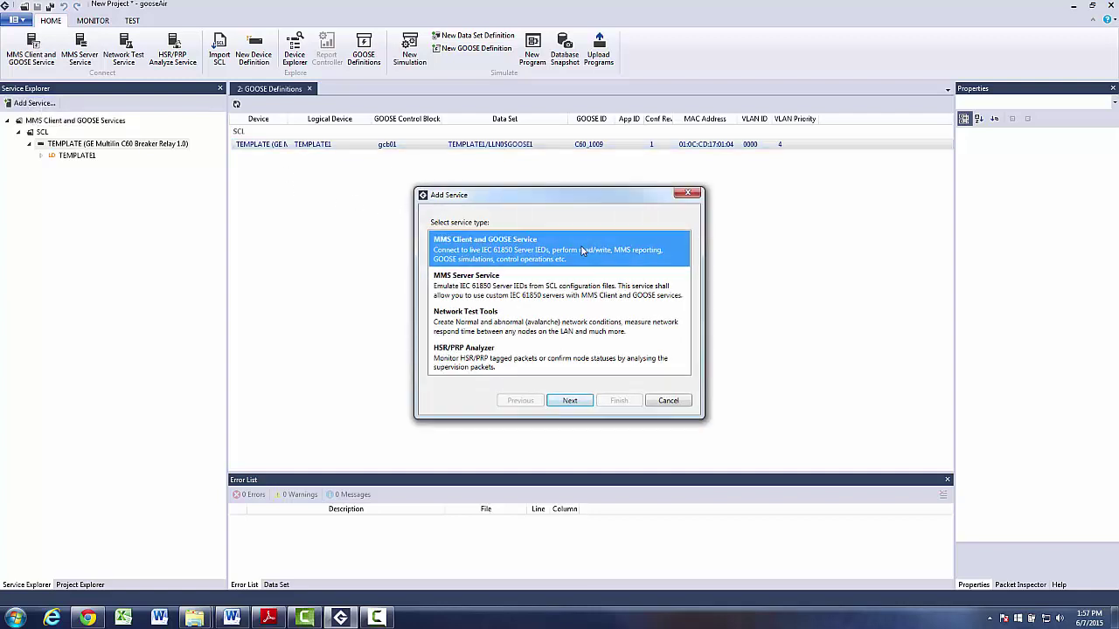
click(578, 401)
click(525, 299)
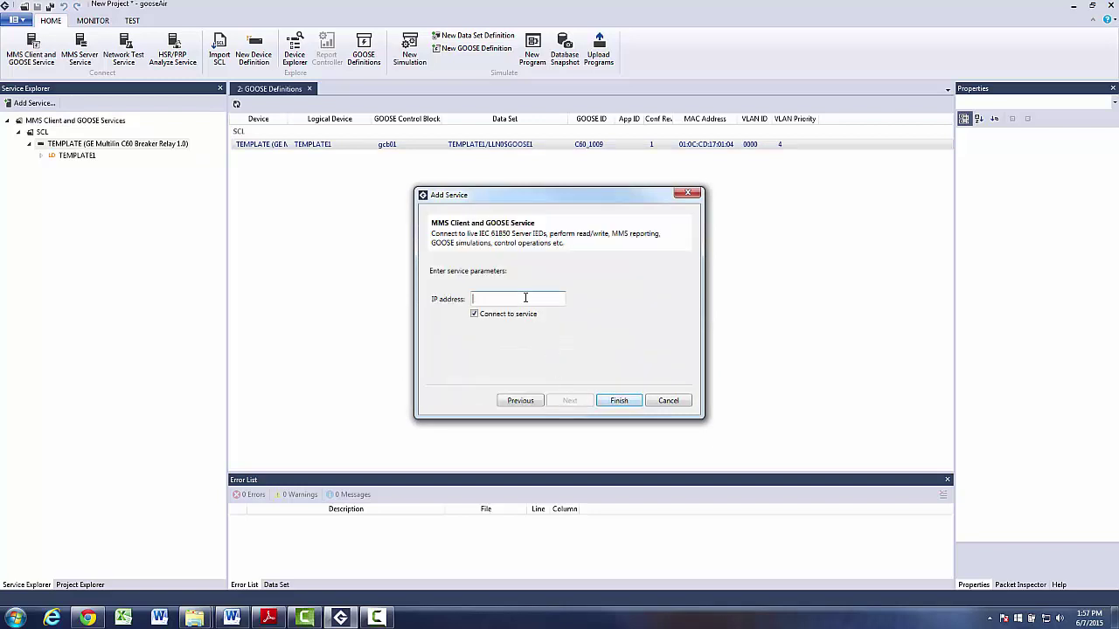
text(192.168.9.60)
key(Return)
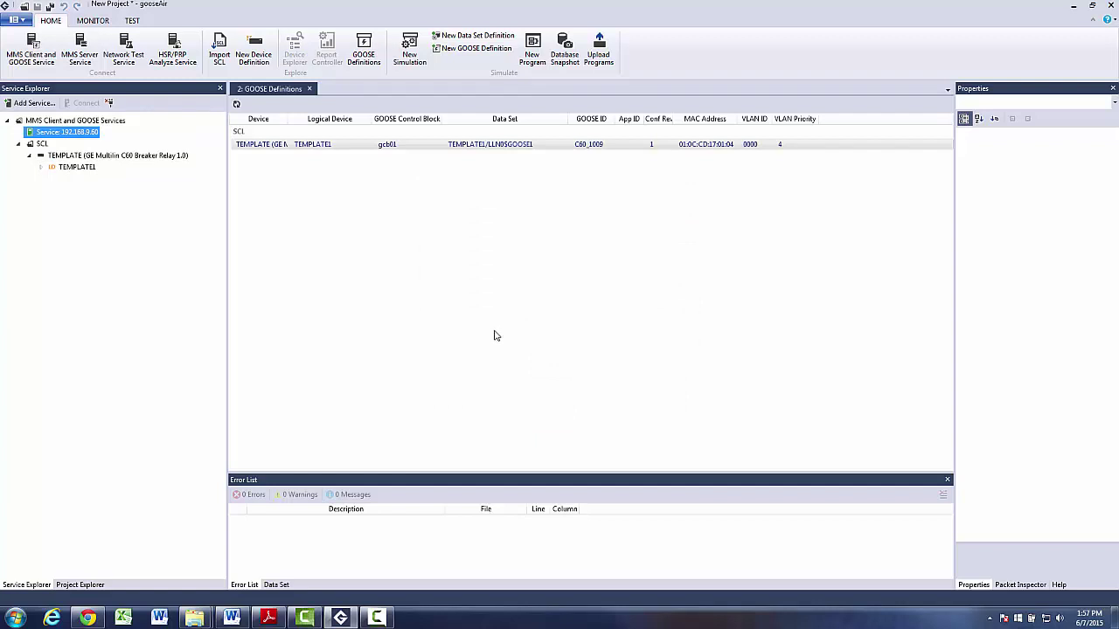
Switch to Chrome and look up the first IP addresses of interfaces enp7s0 and enp6s0 in the network status
click(88, 618)
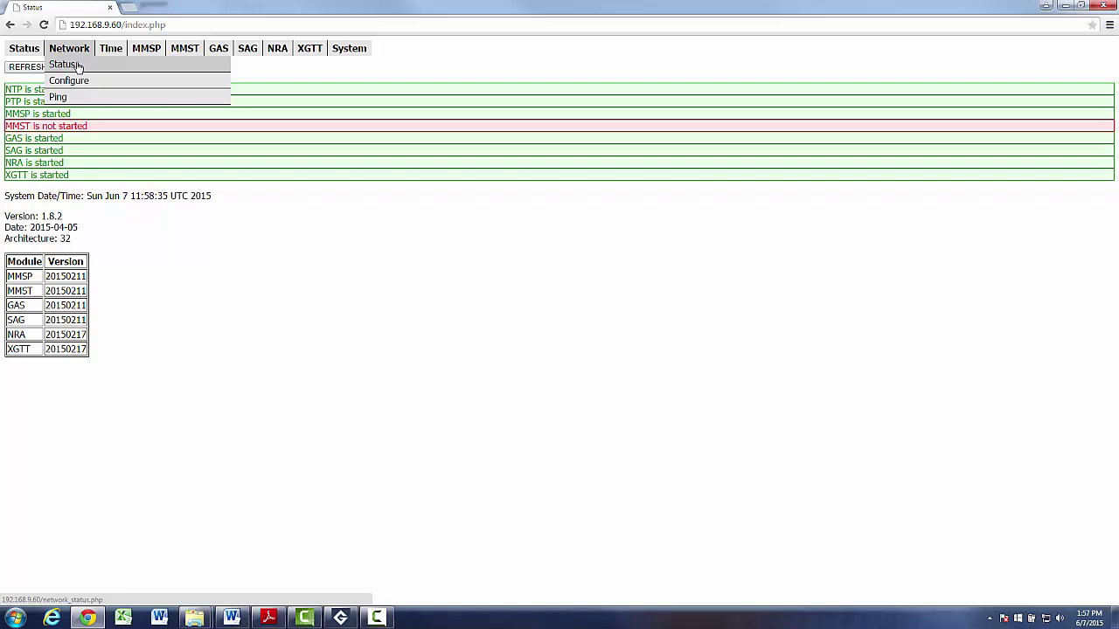
click(63, 64)
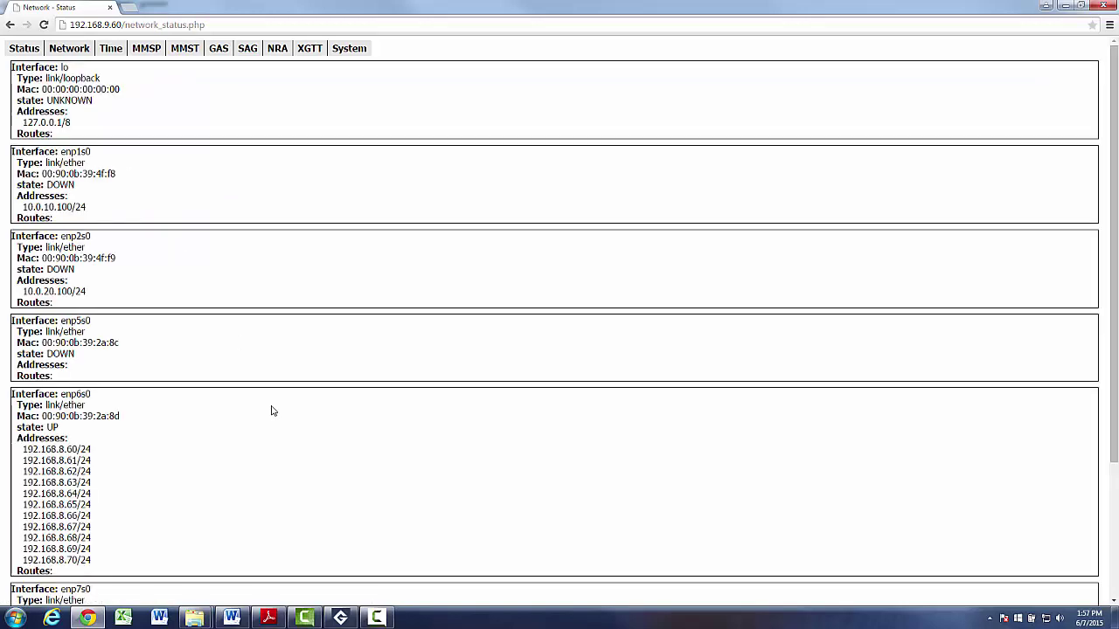
scroll(271, 410, down, 2)
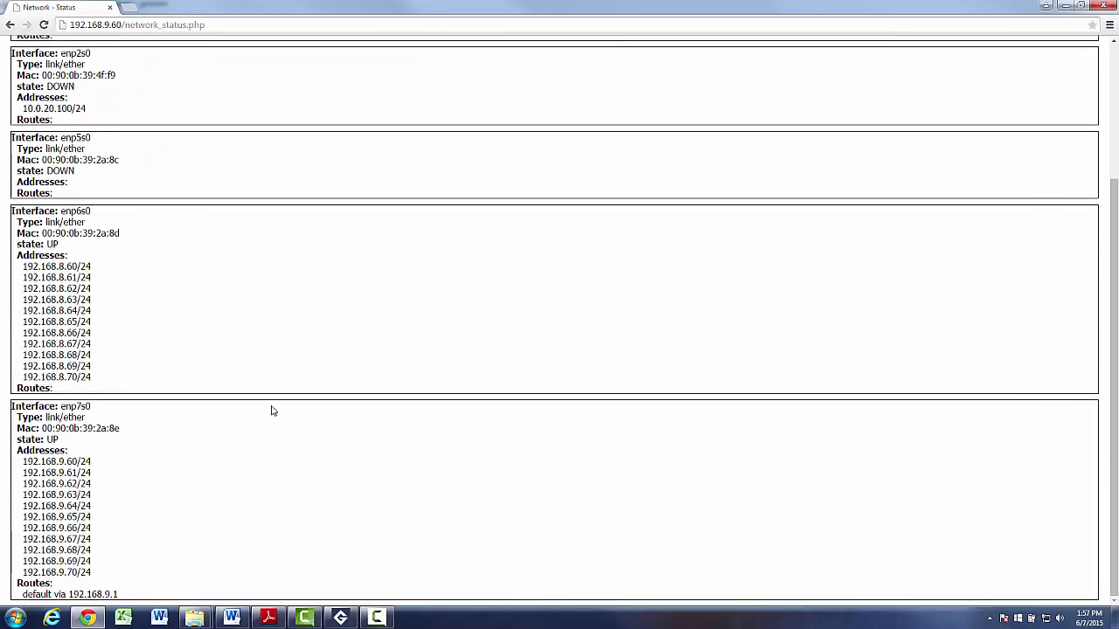
drag(20, 461, 80, 463)
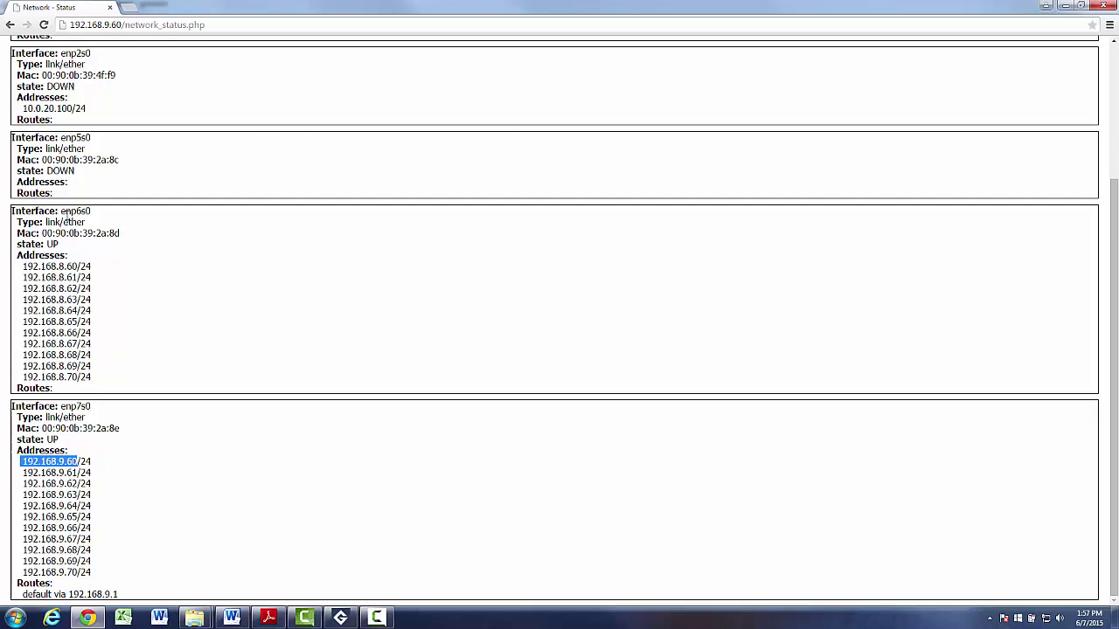
drag(60, 212, 91, 211)
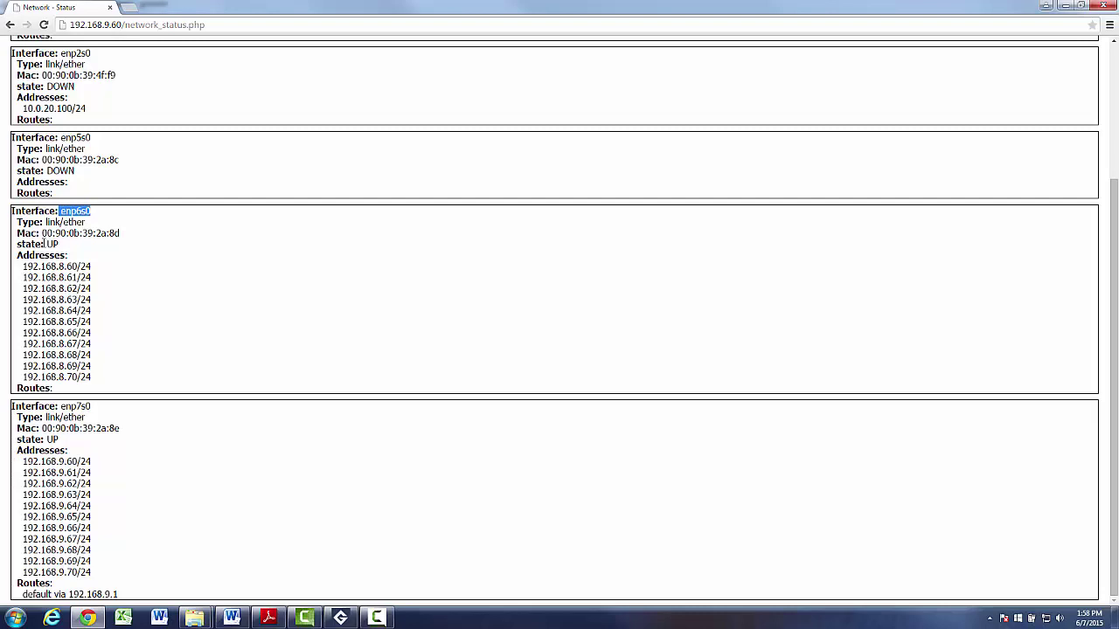
drag(23, 266, 78, 266)
Switch to gooseAir and add a second MMS Client and GOOSE Service with IP address 192.168.8.60, connecting to it
click(340, 618)
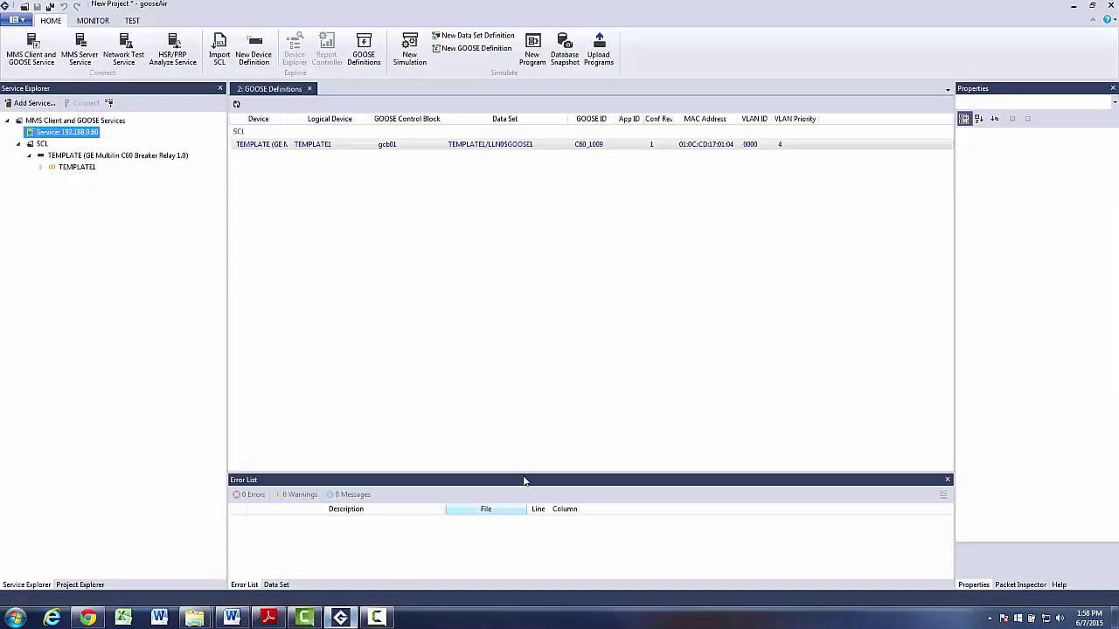
click(32, 102)
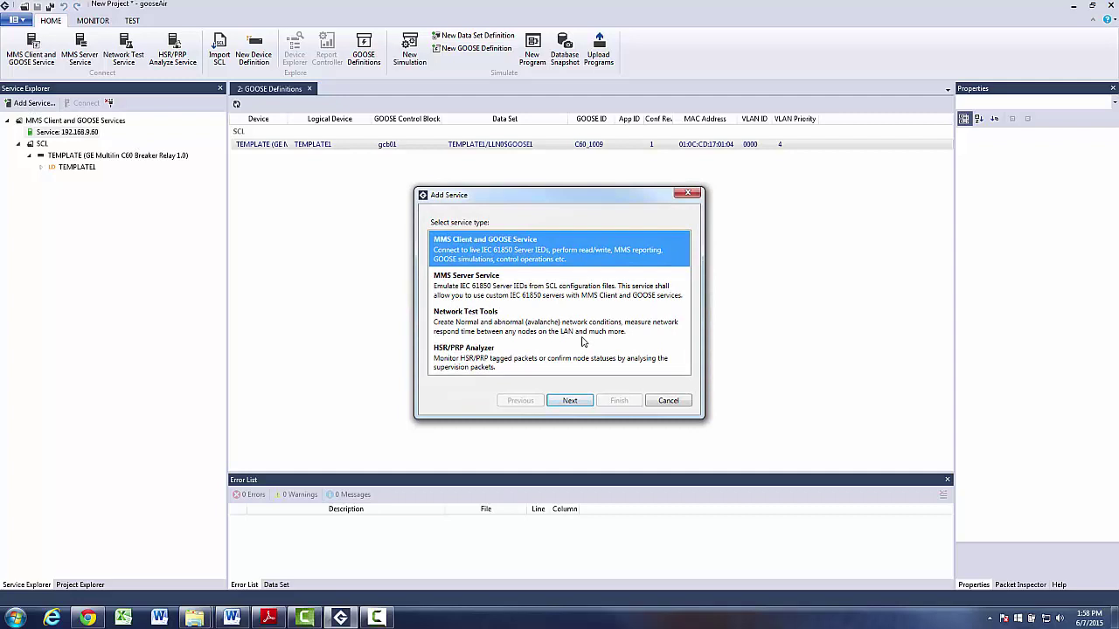
click(577, 404)
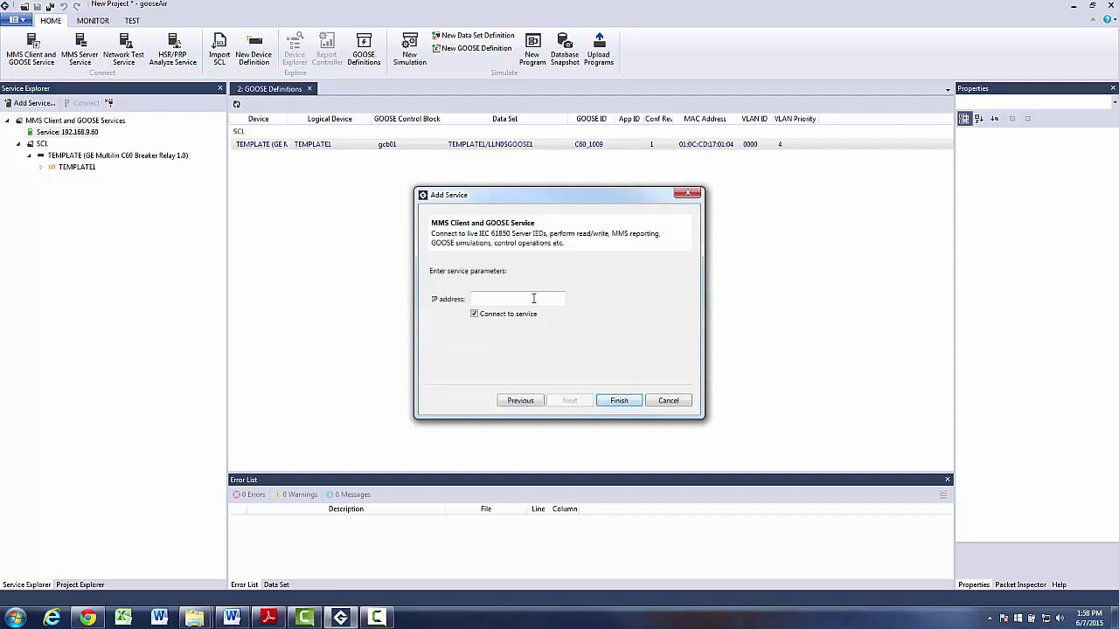
click(533, 299)
text(192.168.8.60)
key(Return)
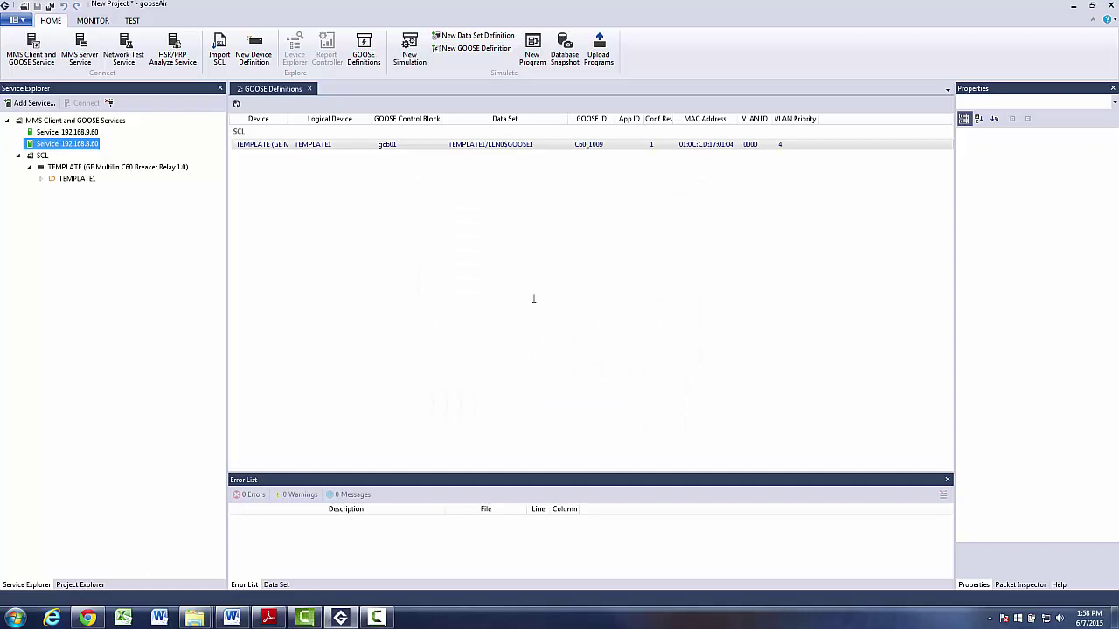
Create a new simulation for the 192.168.8.60 service and start adding a simulated GOOSE with control block gcb01
click(411, 44)
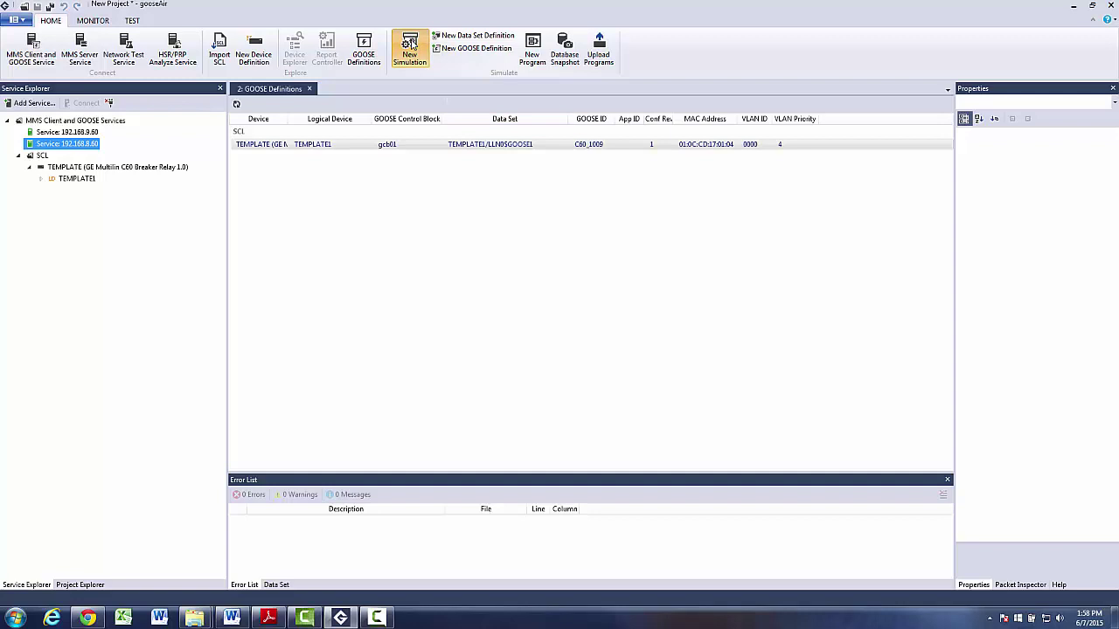
right_click(363, 242)
mouse_move(444, 301)
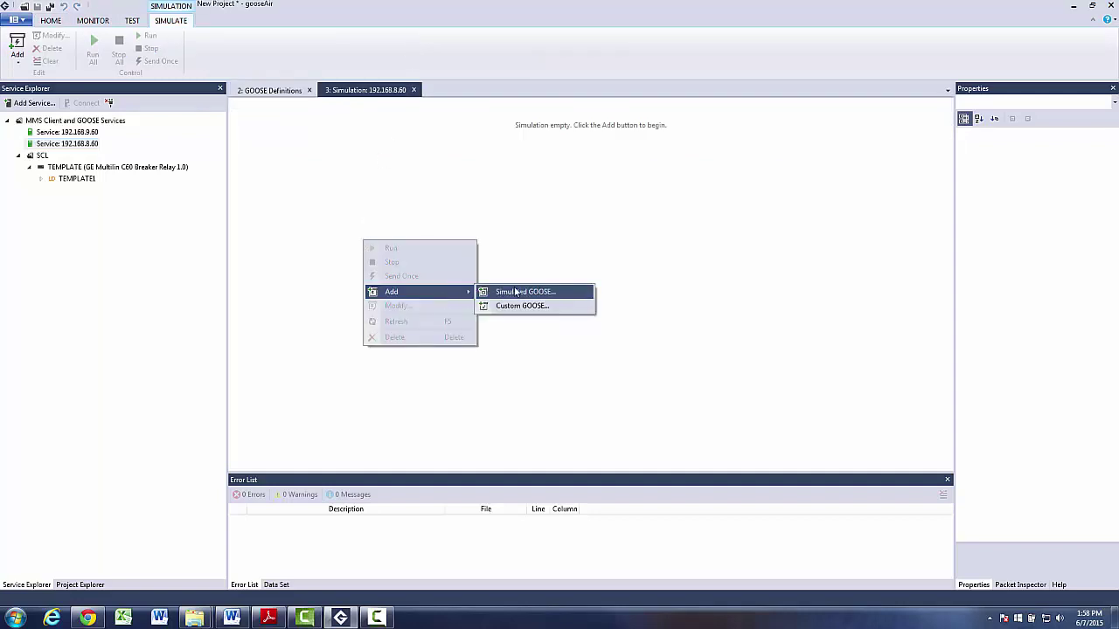
click(516, 292)
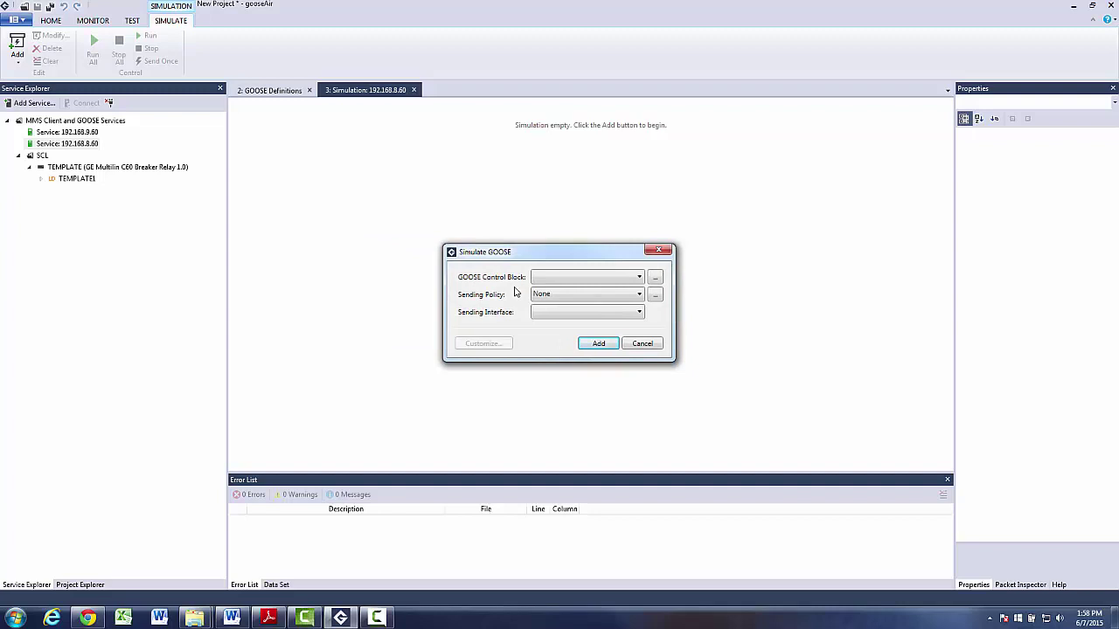
click(639, 278)
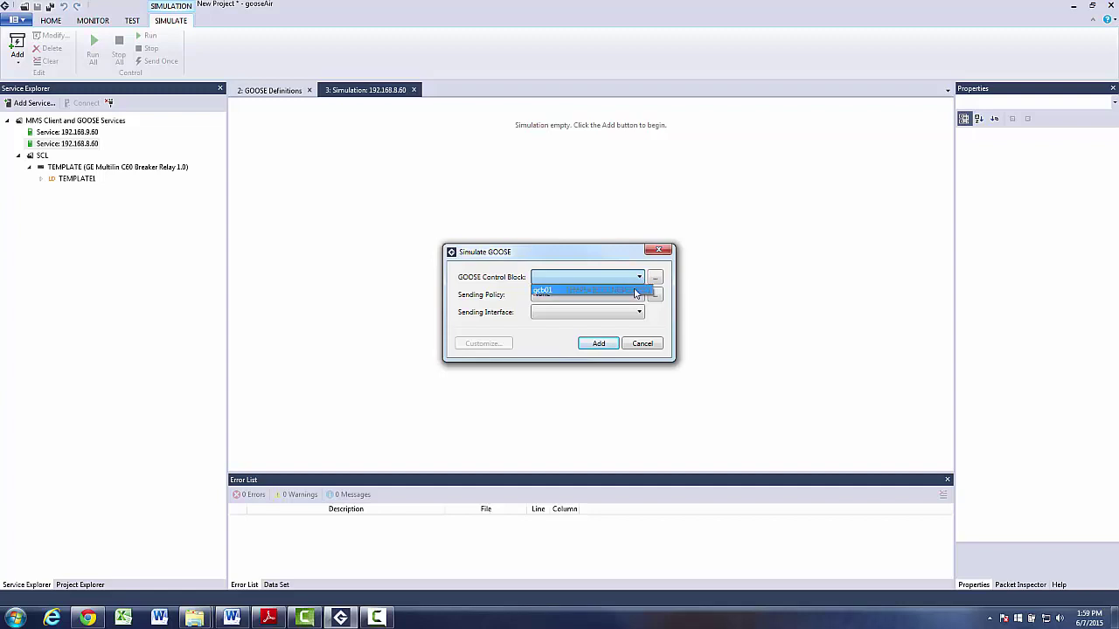
click(640, 290)
Check the available sending policies, and switch to Adobe Reader to view the SendGOOSEMessage retransmission scheme in the IEC 61850-8-1 document
click(640, 295)
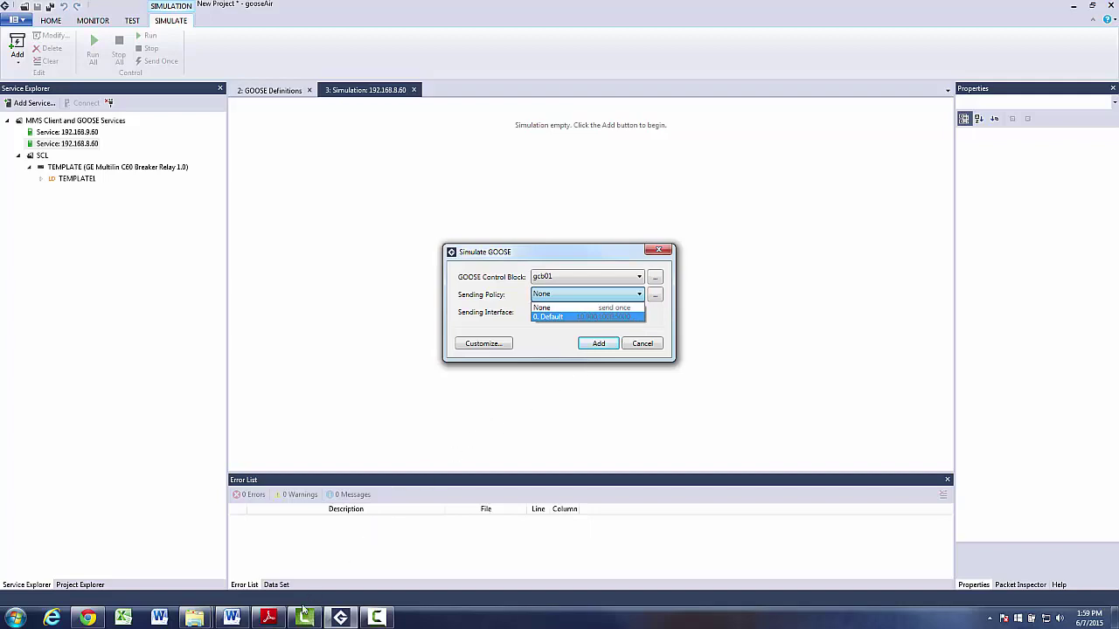
click(269, 618)
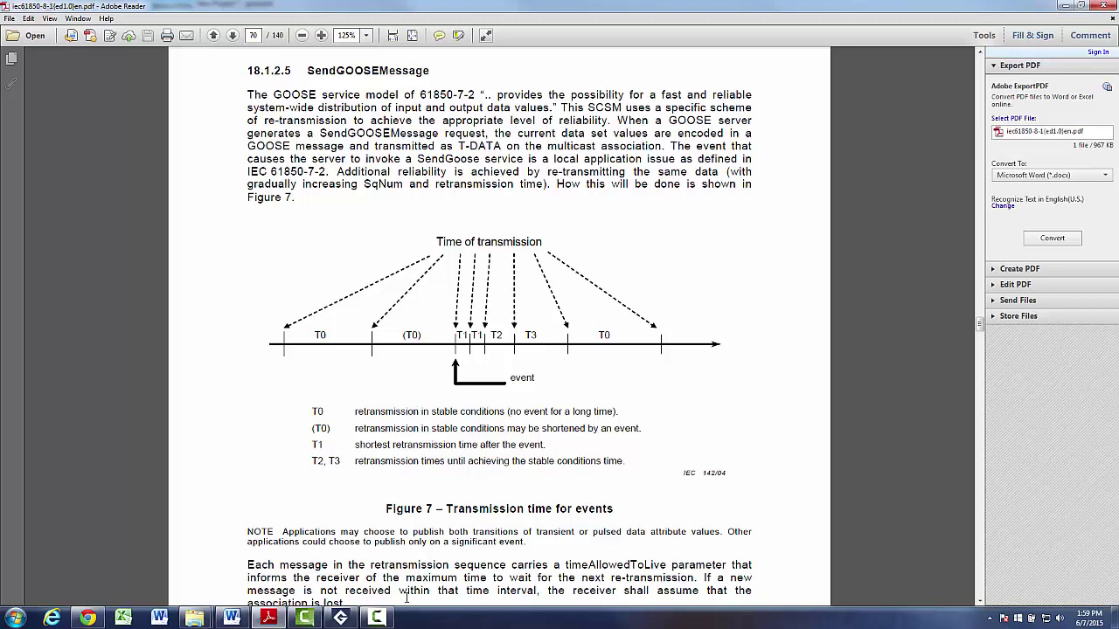
Switch to gooseAir and check the fields for adding a custom sending policy, without creating one
click(341, 619)
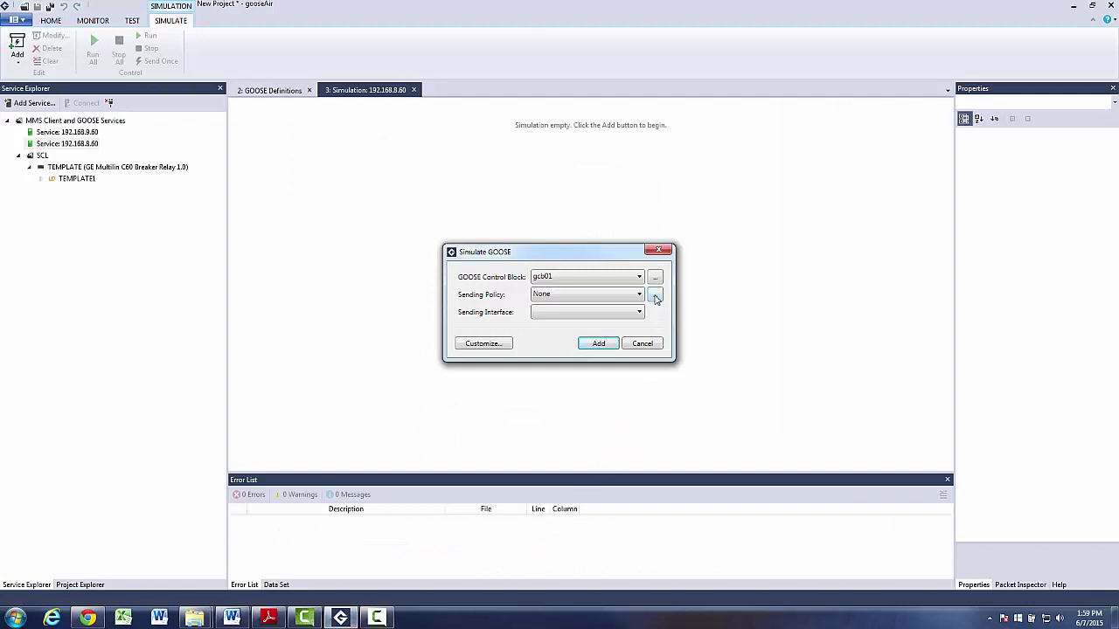
click(655, 298)
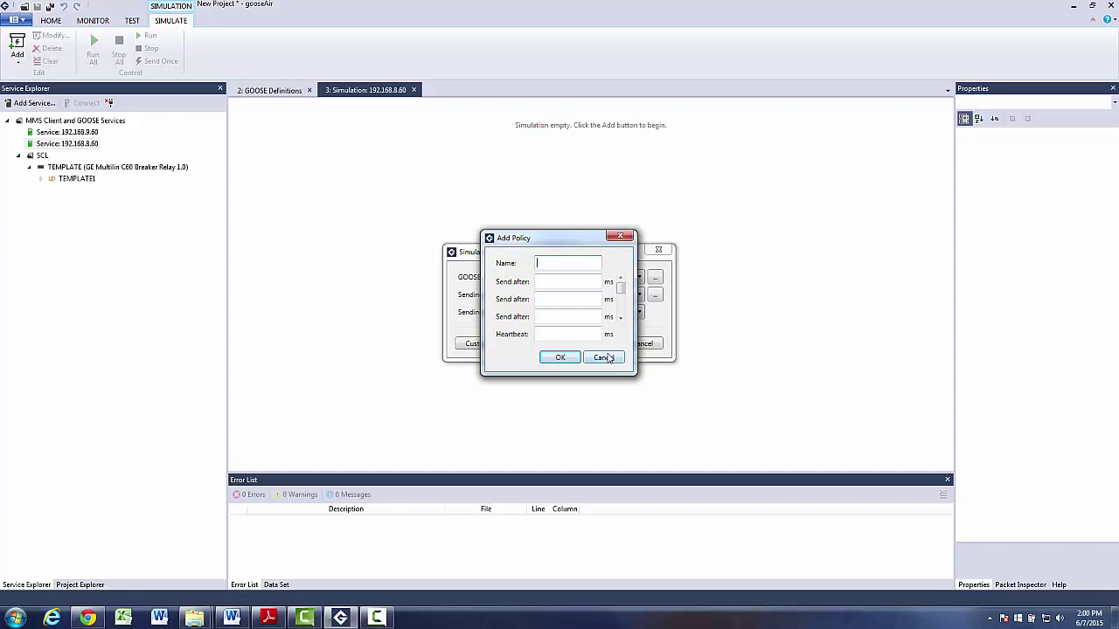
click(611, 357)
Add the simulated GOOSE gcb01 with the Default sending policy and enp7s0 as the sending interface
click(640, 296)
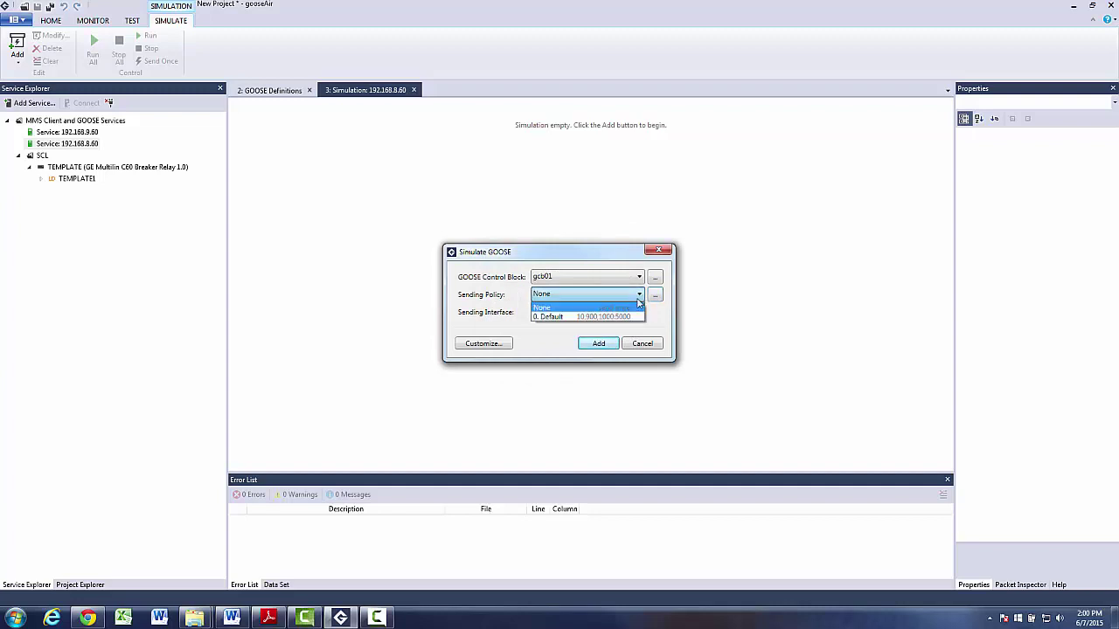
click(628, 317)
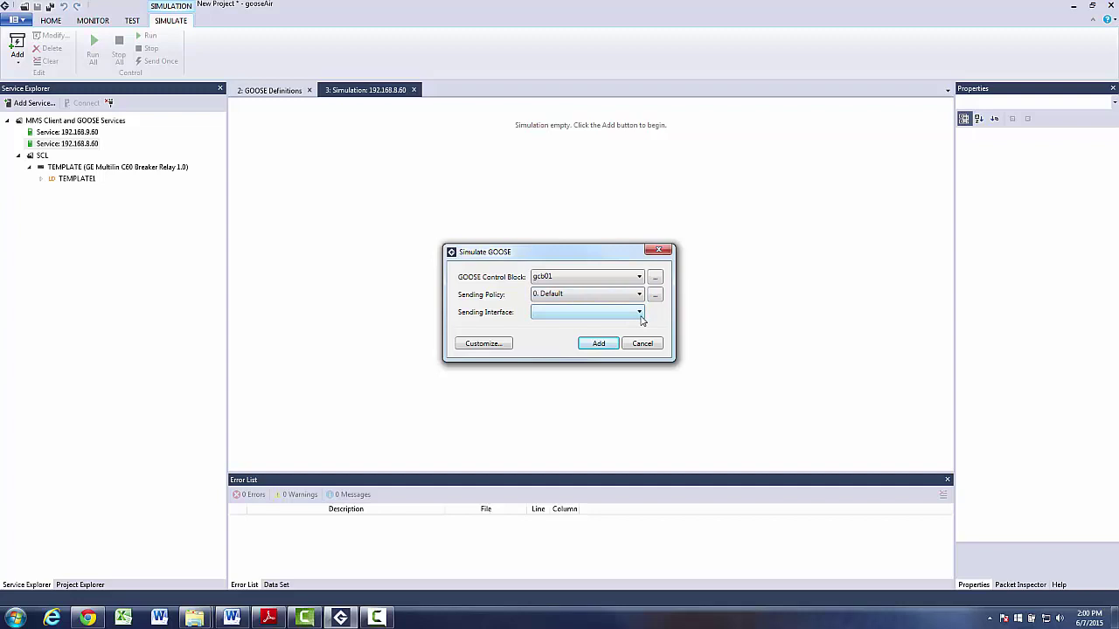
click(639, 313)
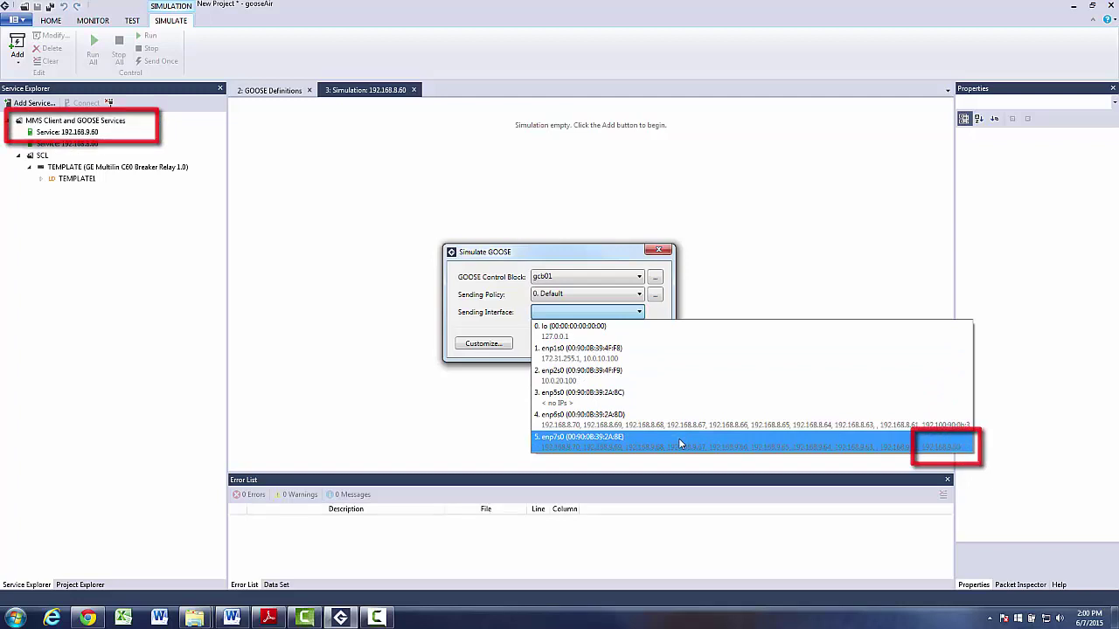
click(680, 444)
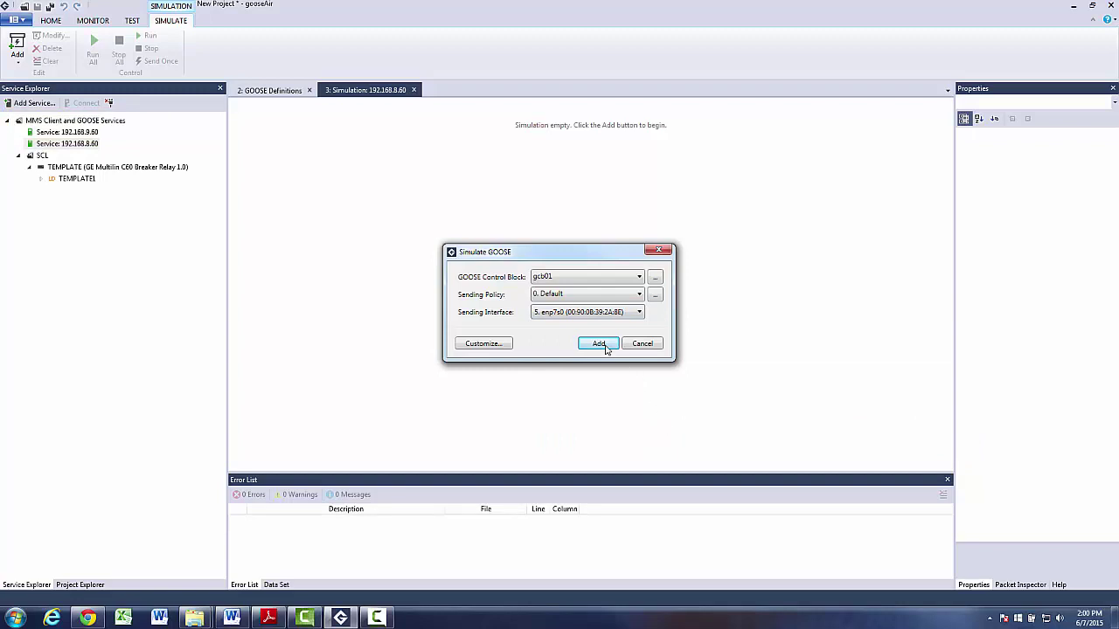
click(599, 343)
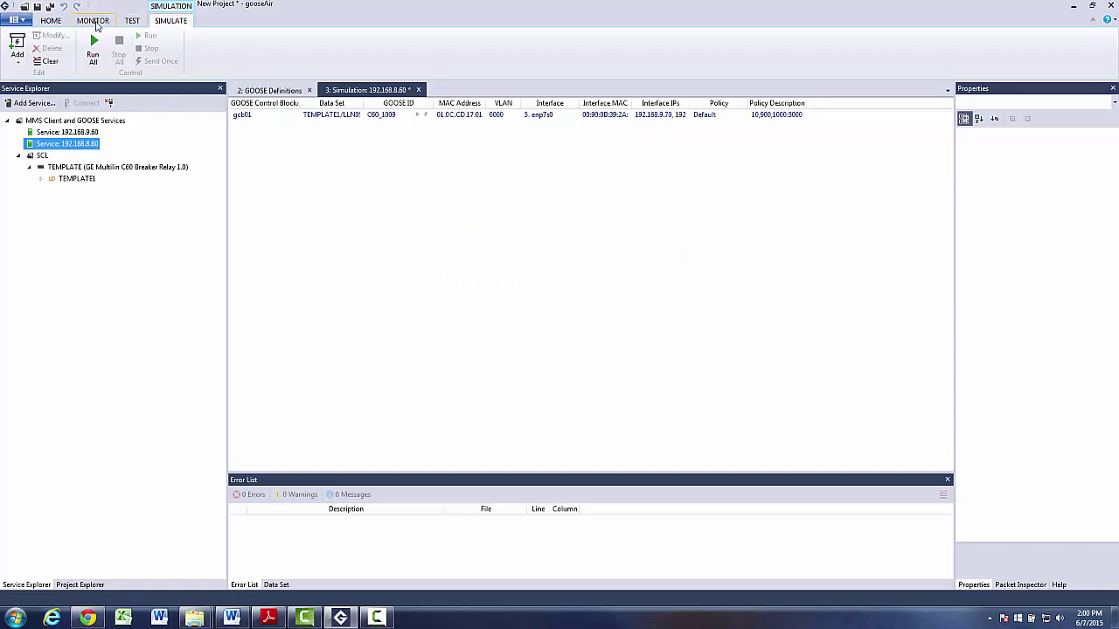
Open a GOOSE Monitor for service 192.168.8.60 and start monitoring on interface enp6s0 only
click(94, 22)
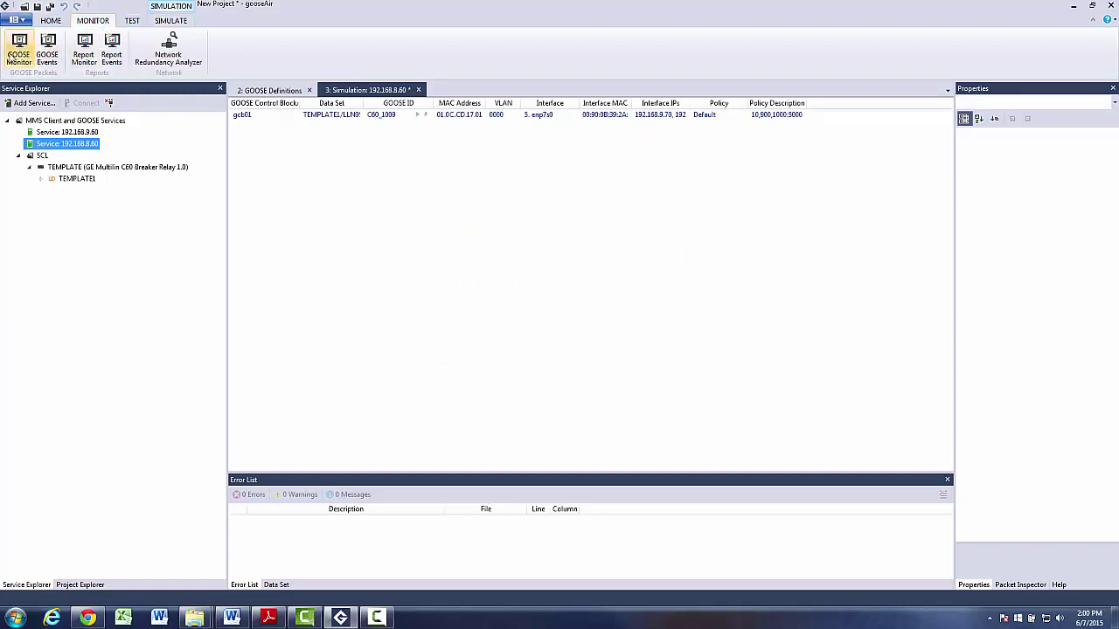
click(12, 56)
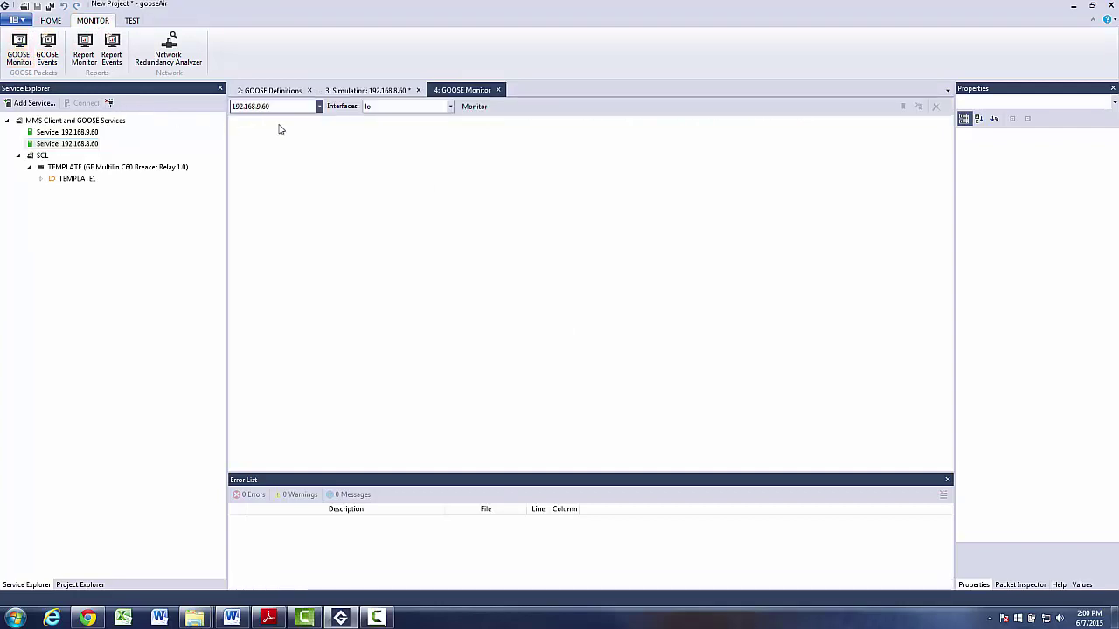
click(319, 107)
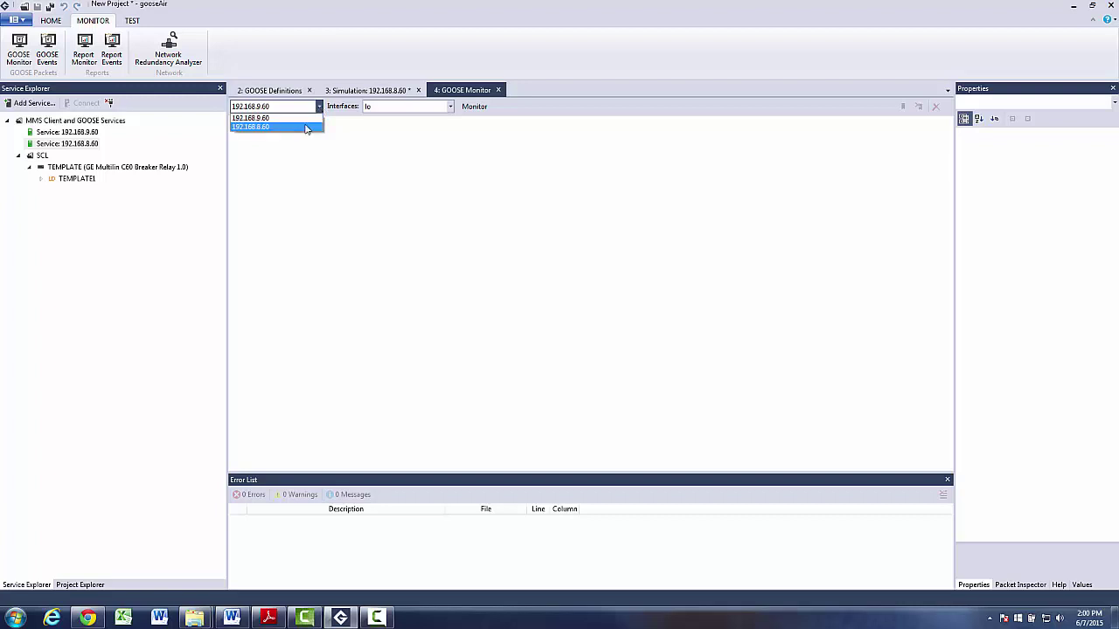
click(306, 128)
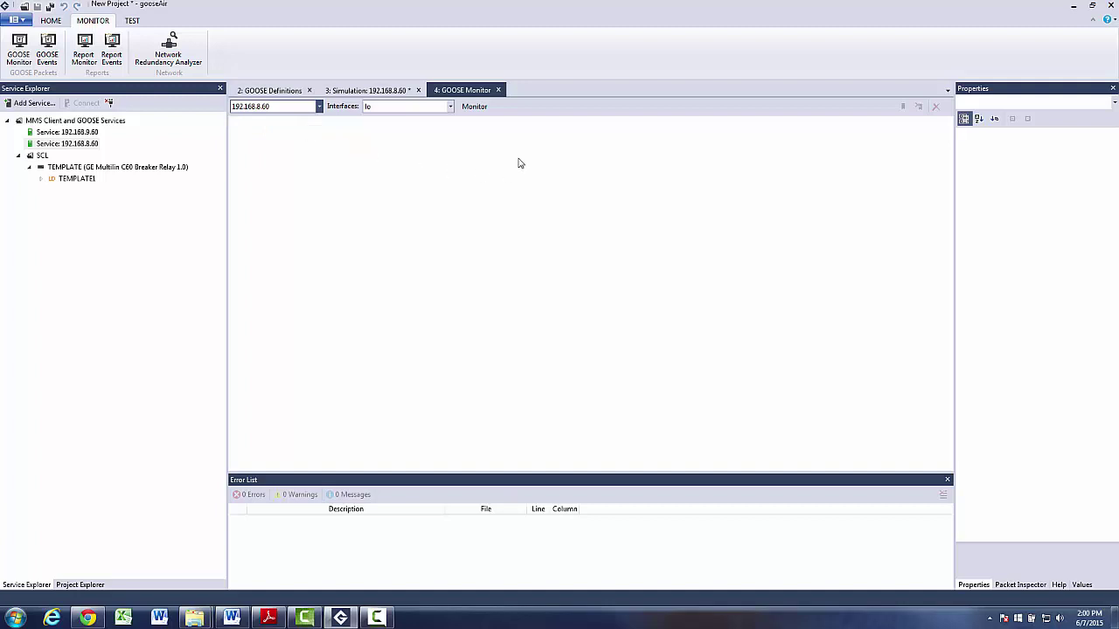
click(449, 106)
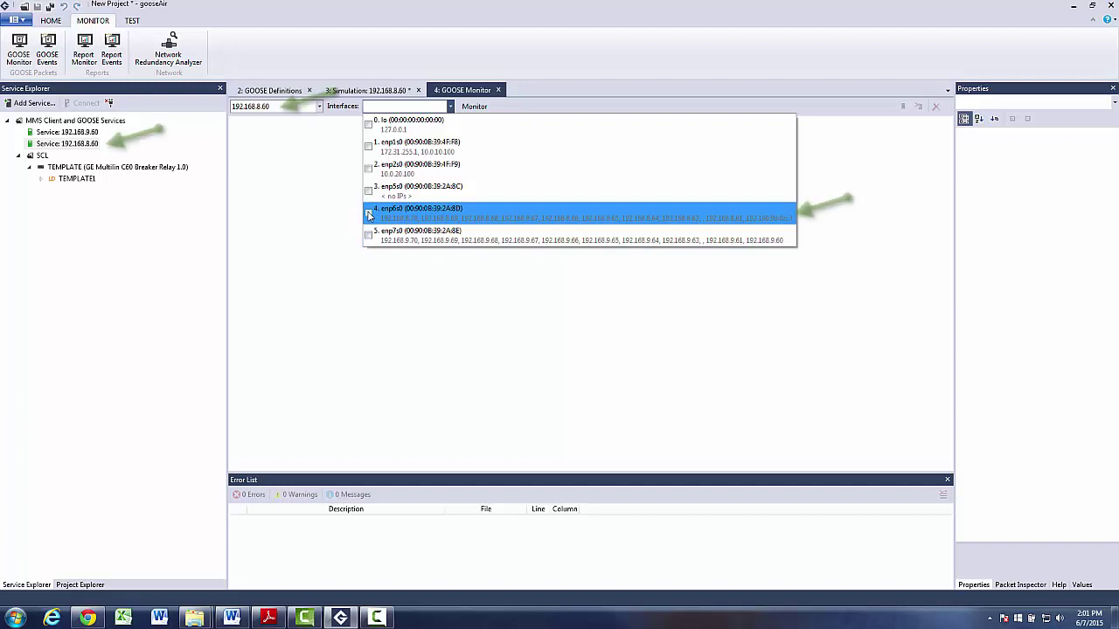
click(369, 215)
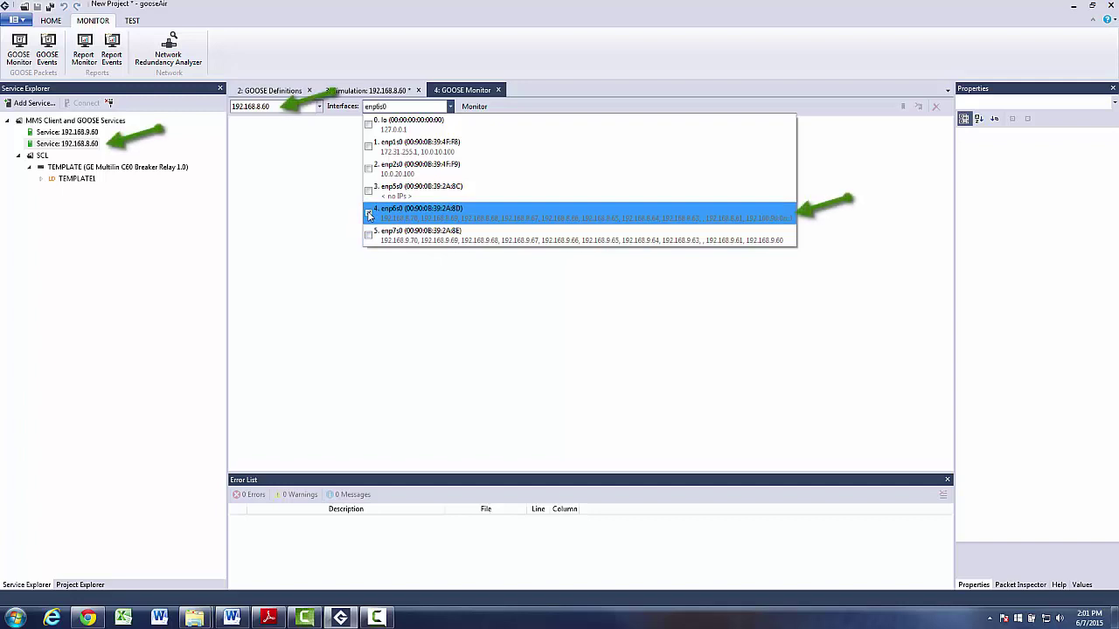
click(439, 307)
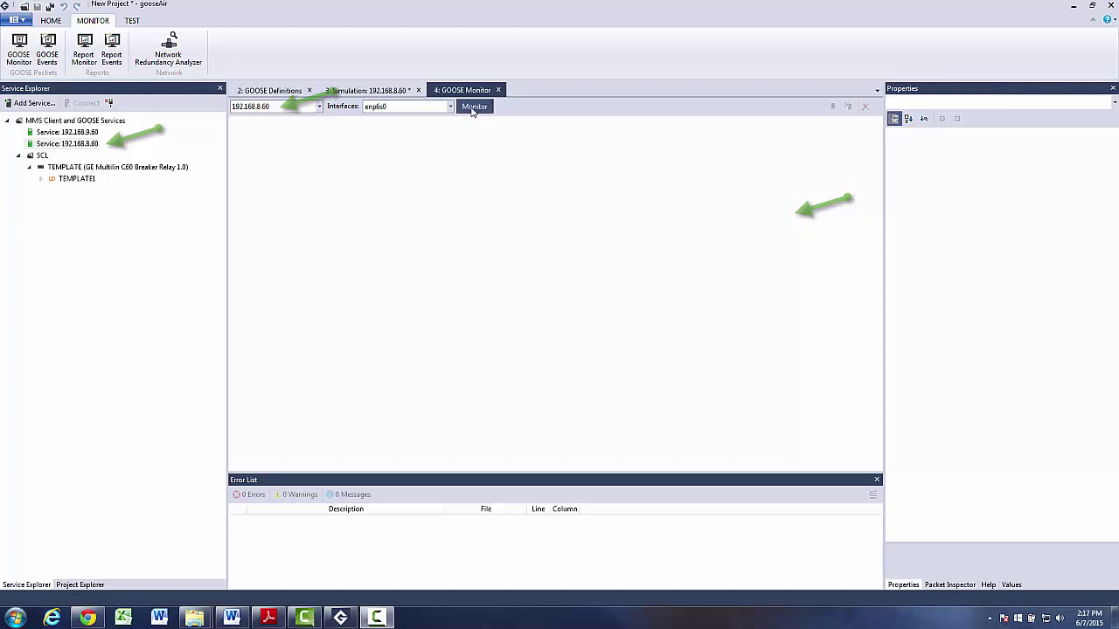
click(474, 107)
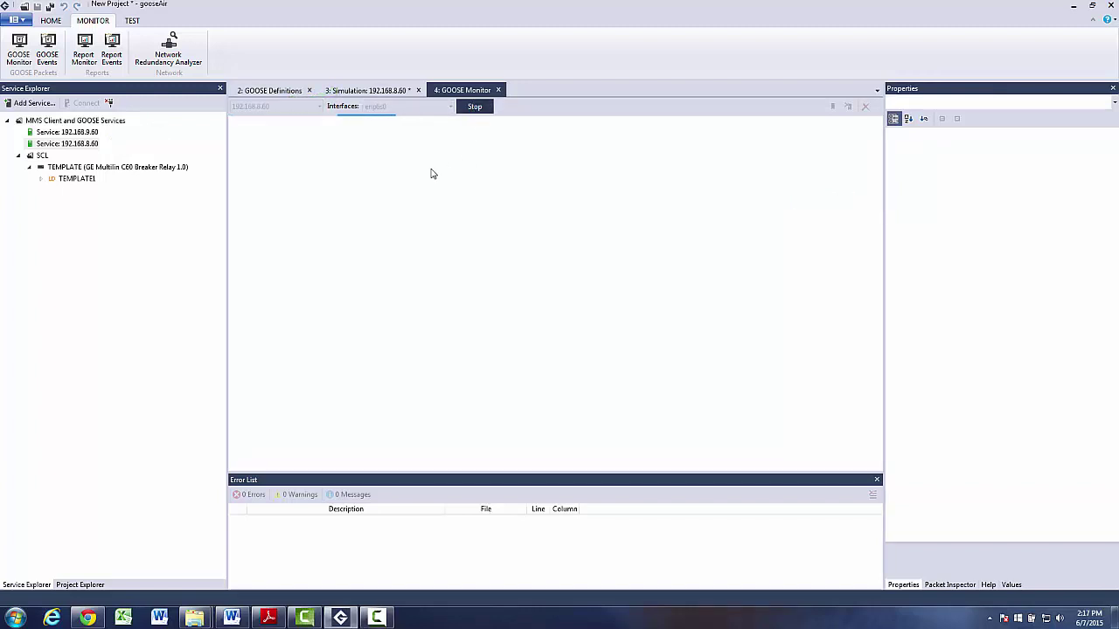
Run the gcb01 simulation for 192.168.8.60 and view its messages in the GOOSE Monitor
click(370, 91)
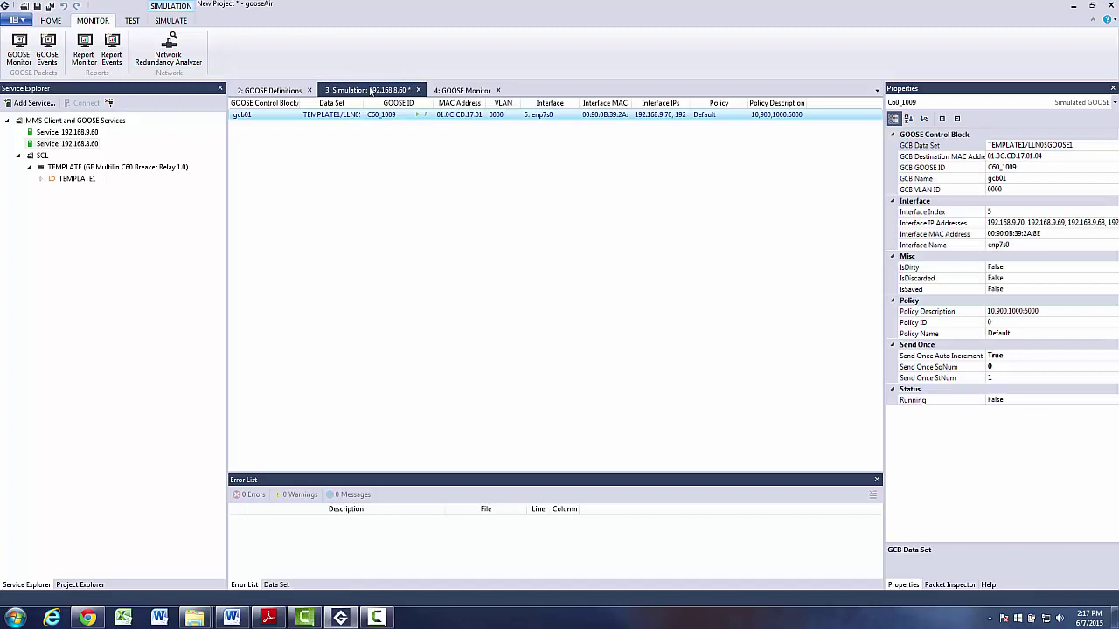
click(419, 114)
click(465, 91)
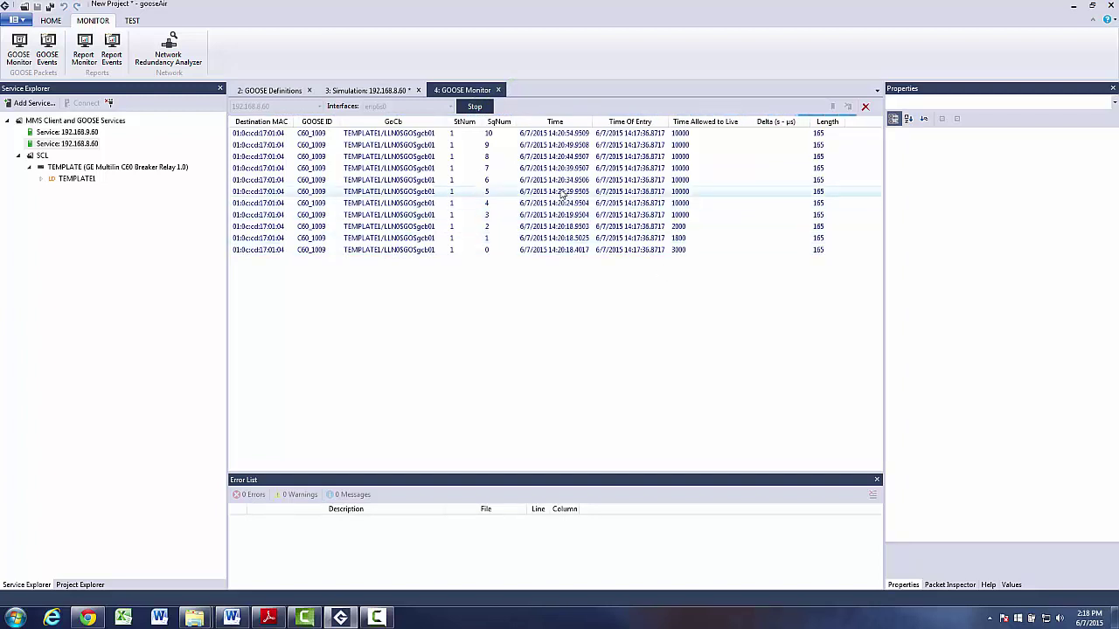
Examine the captured GOOSE messages with SqNum 5 and SqNum 2 in the Packet Inspector
click(581, 192)
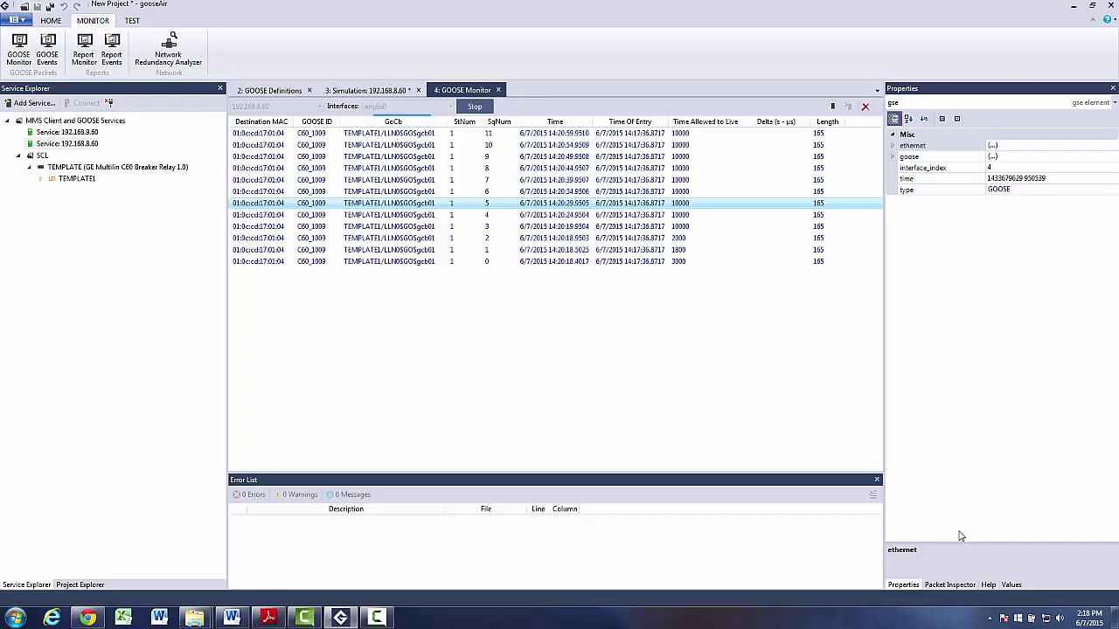
click(950, 585)
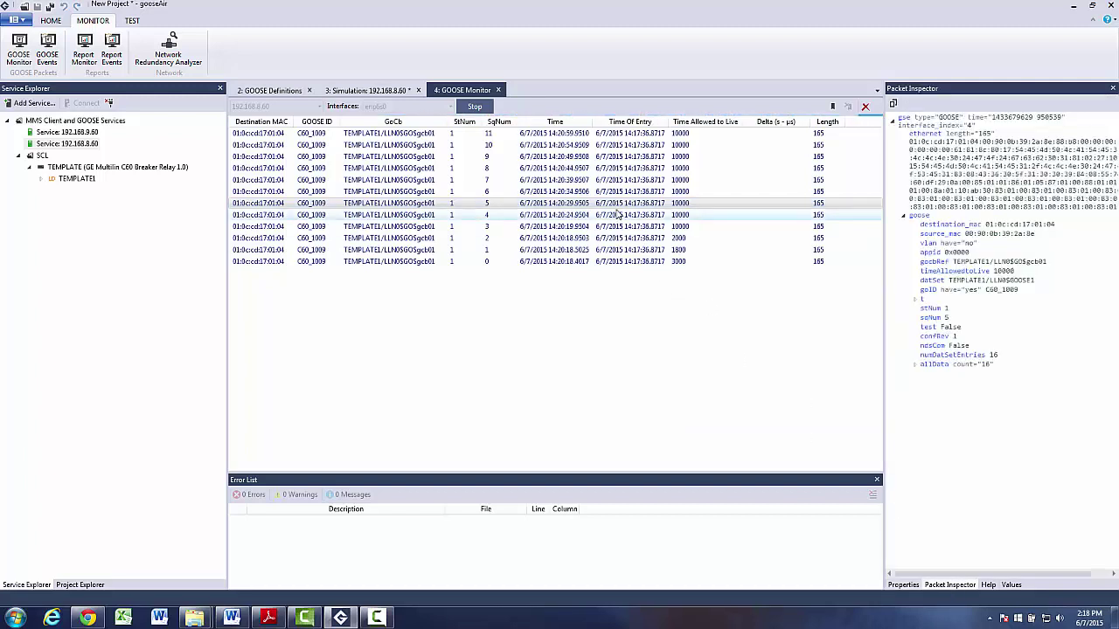
click(616, 252)
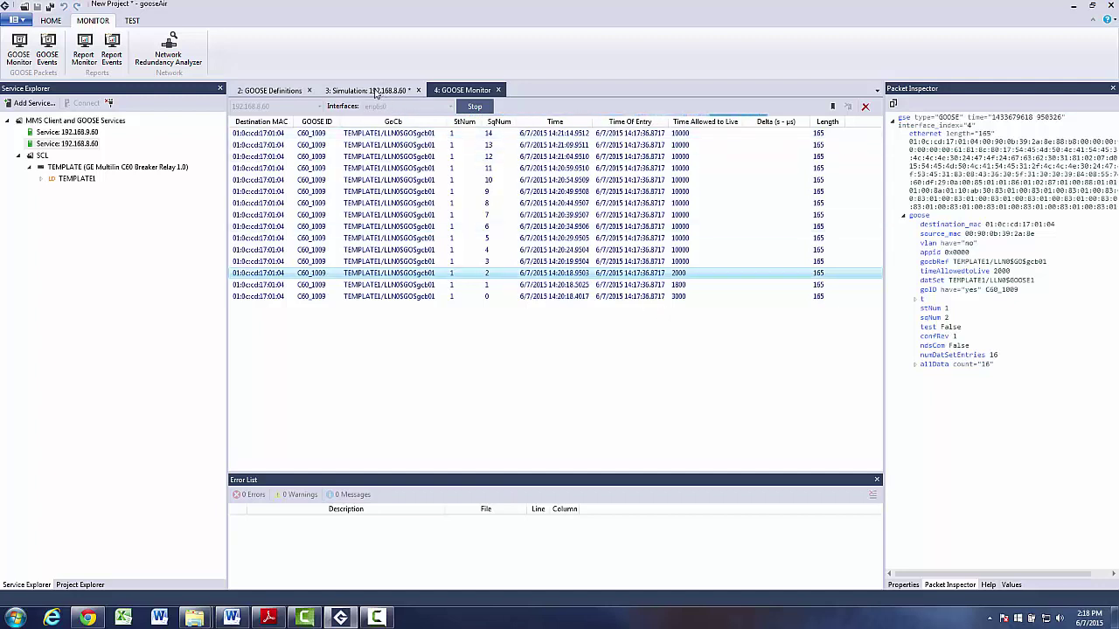
Set the GOOSE_01 Off(P5a) value in the simulation's data set to True, apply it, and check the GOOSE Monitor
click(374, 91)
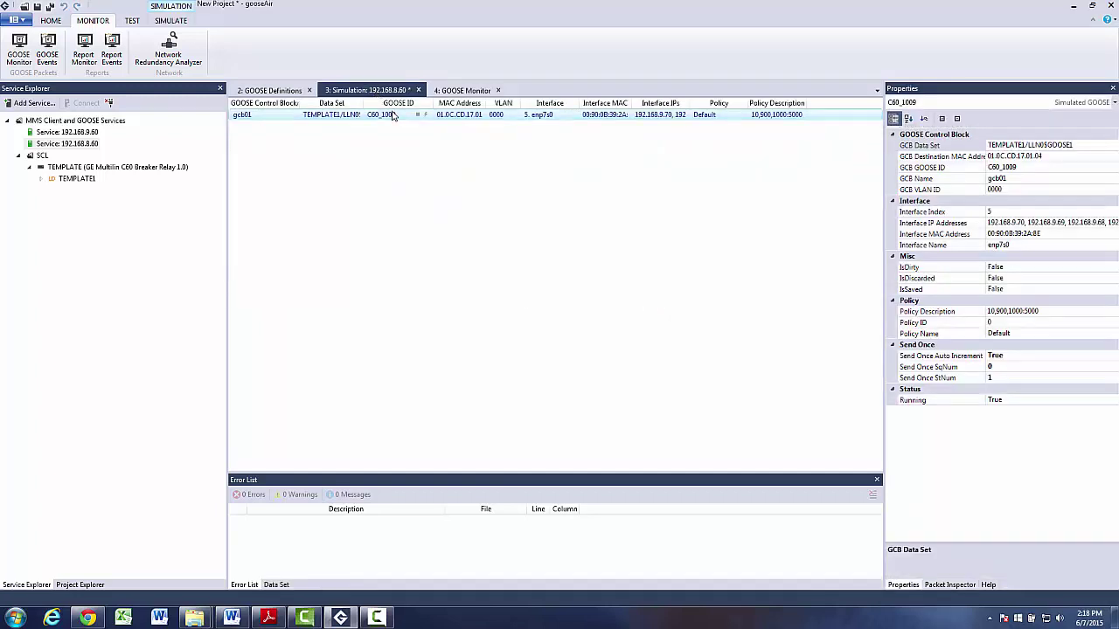
click(276, 585)
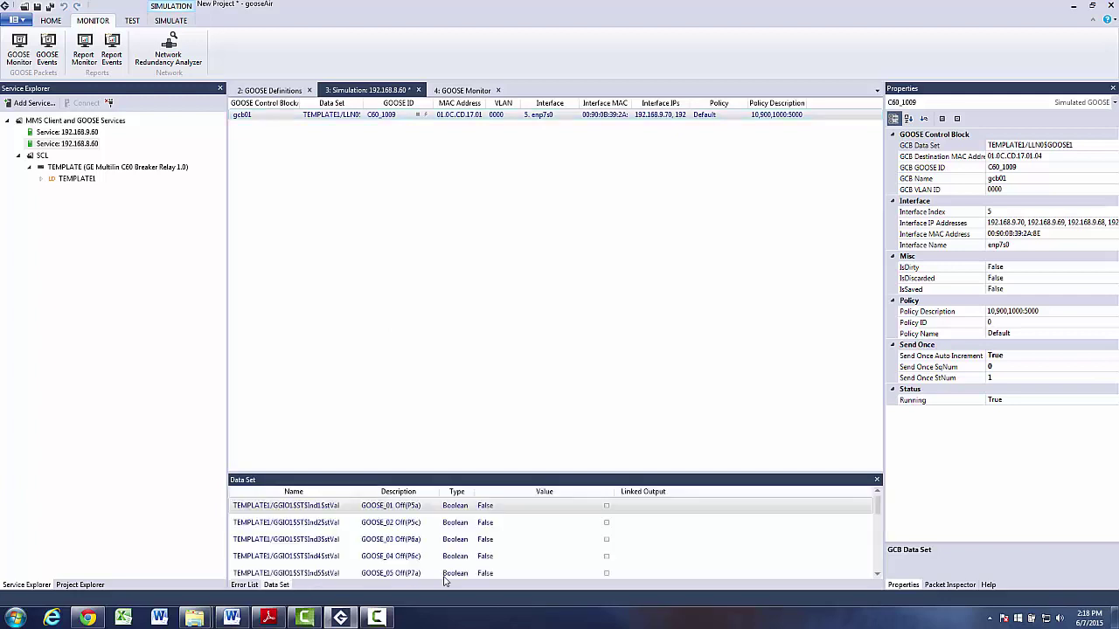
click(602, 507)
click(599, 509)
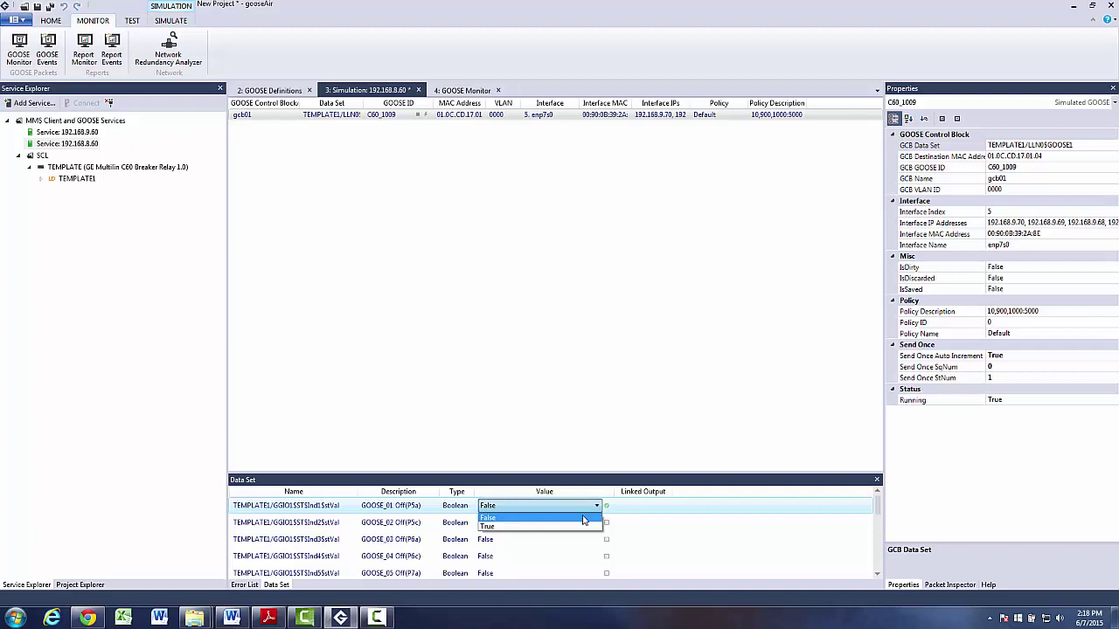
click(583, 516)
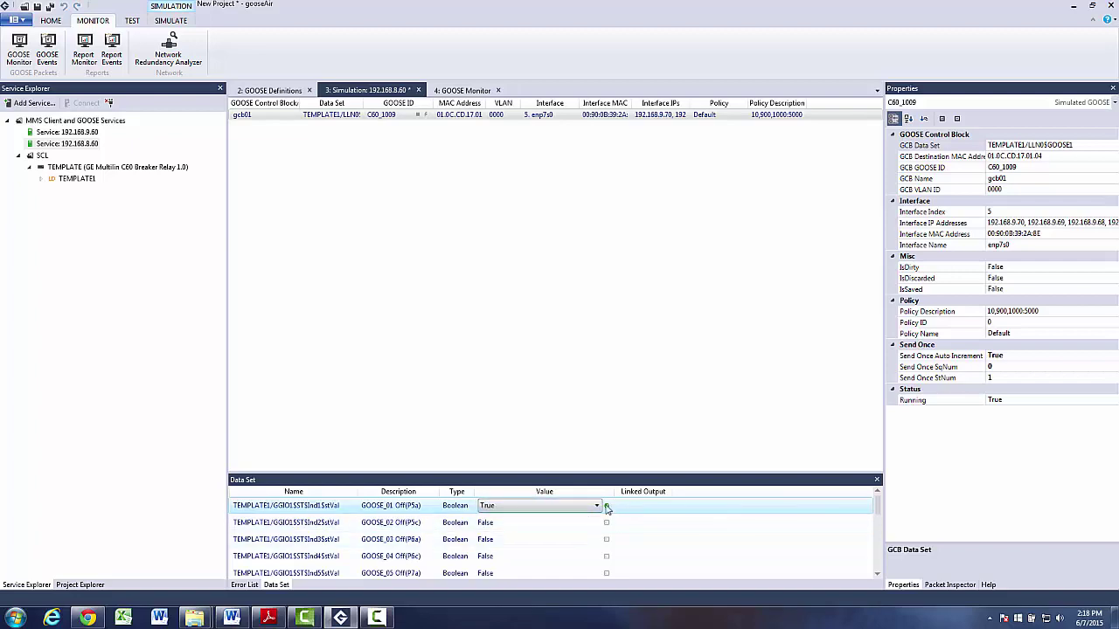
click(612, 512)
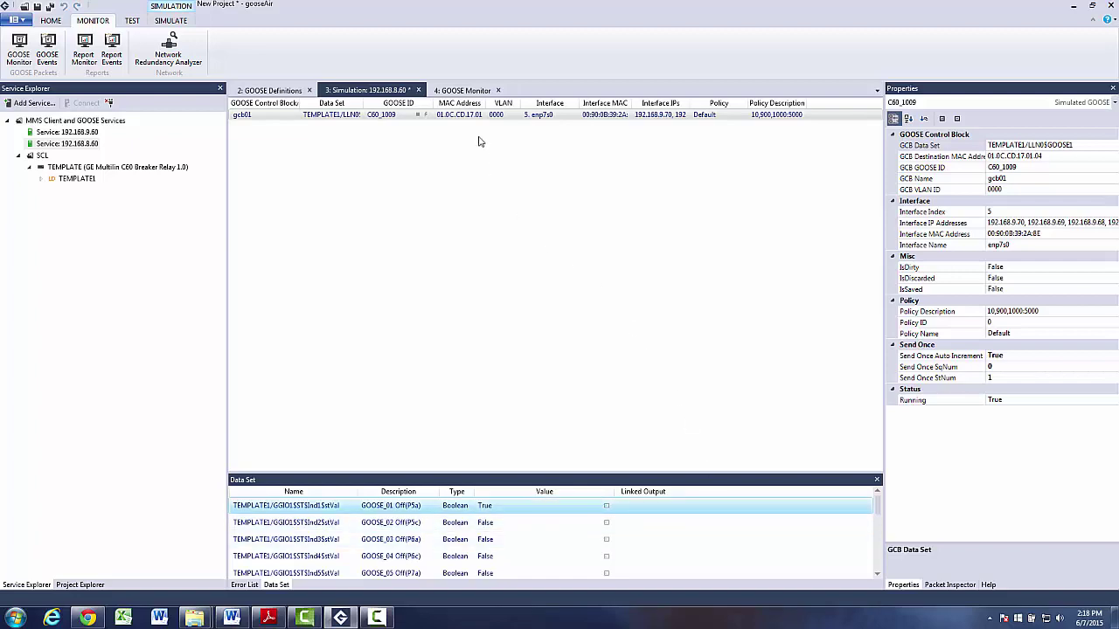
click(467, 91)
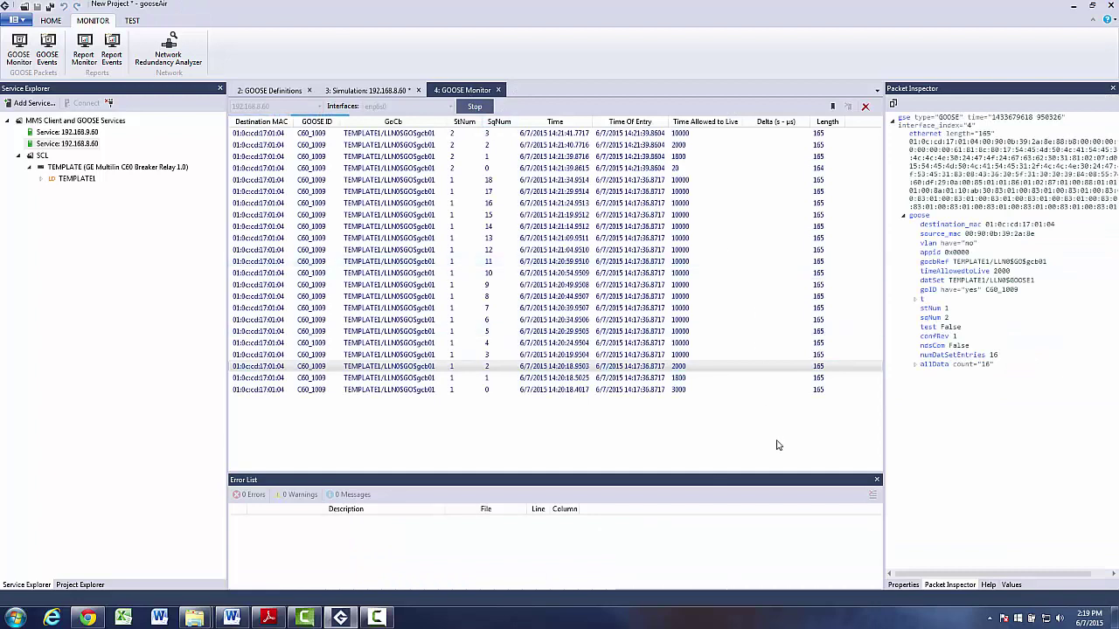